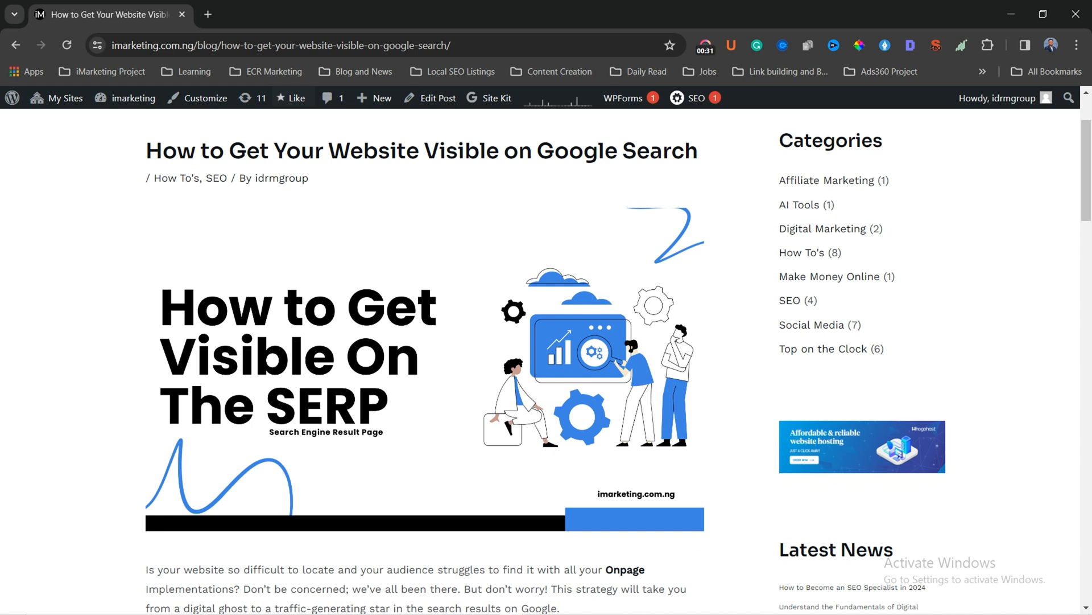
scroll(618, 361, down, 1)
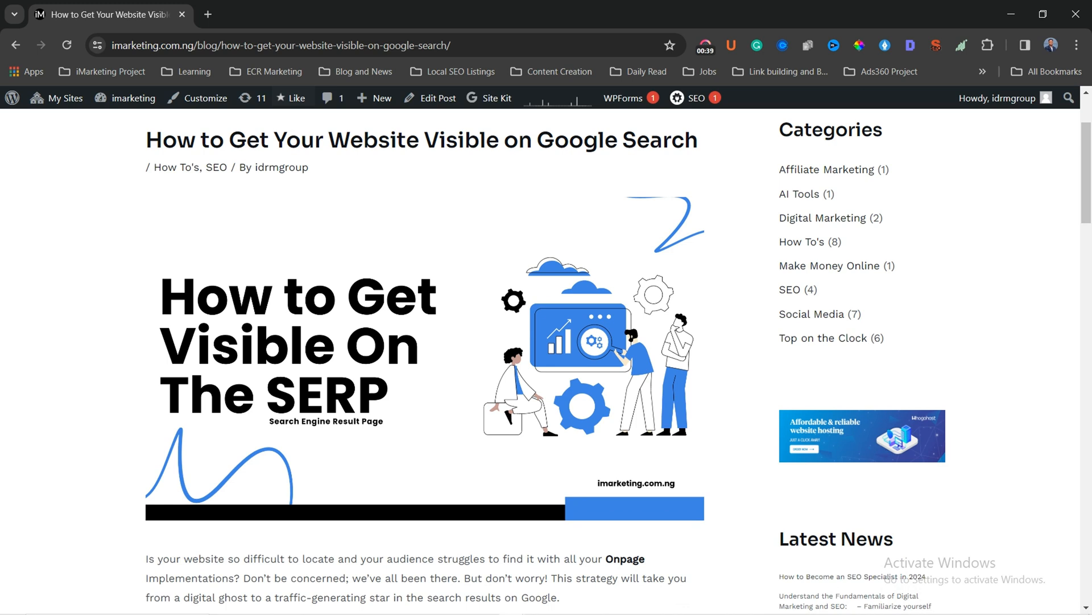
scroll(547, 360, down, 1)
scroll(546, 361, up, 1)
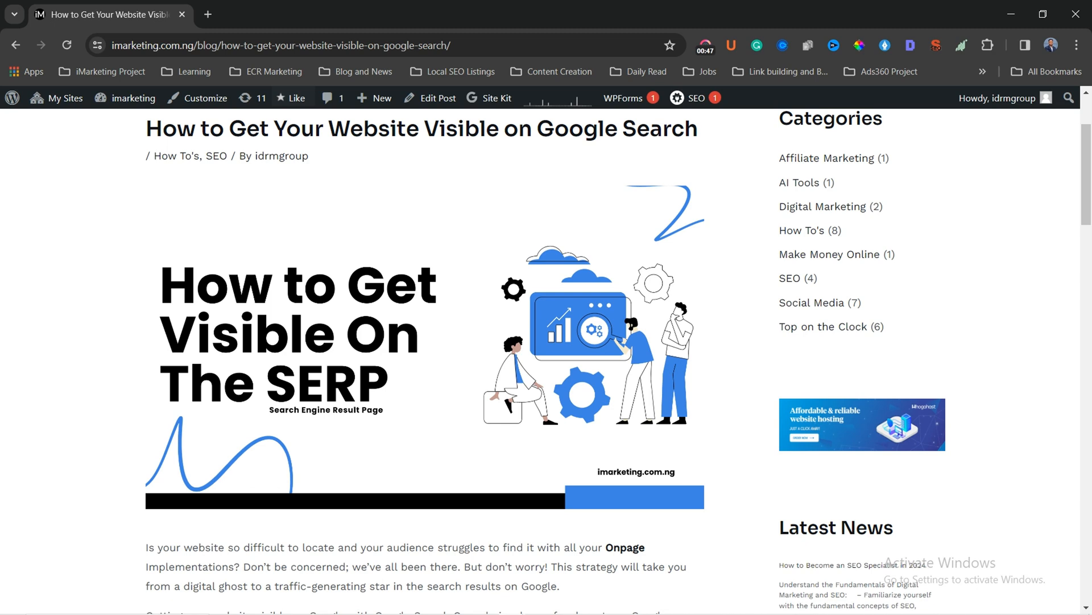
click(210, 15)
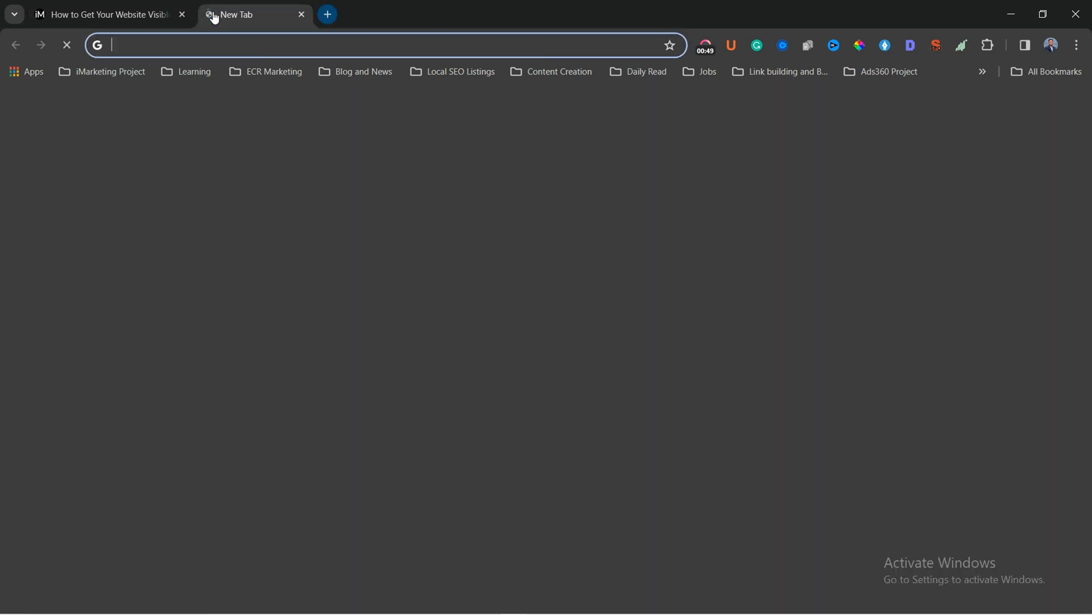
text(se)
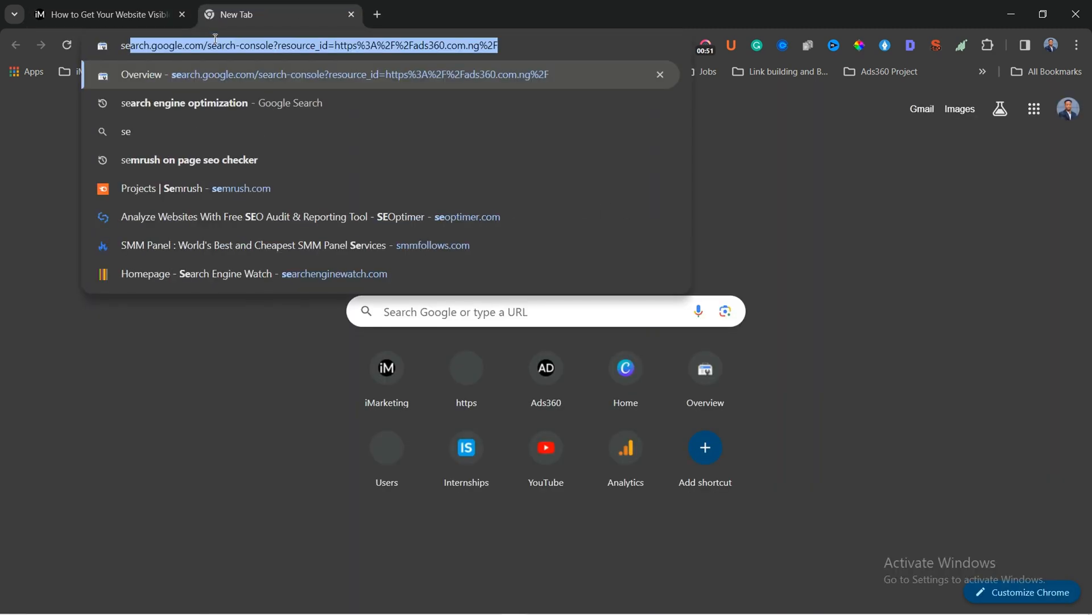
key(Right)
key(Return)
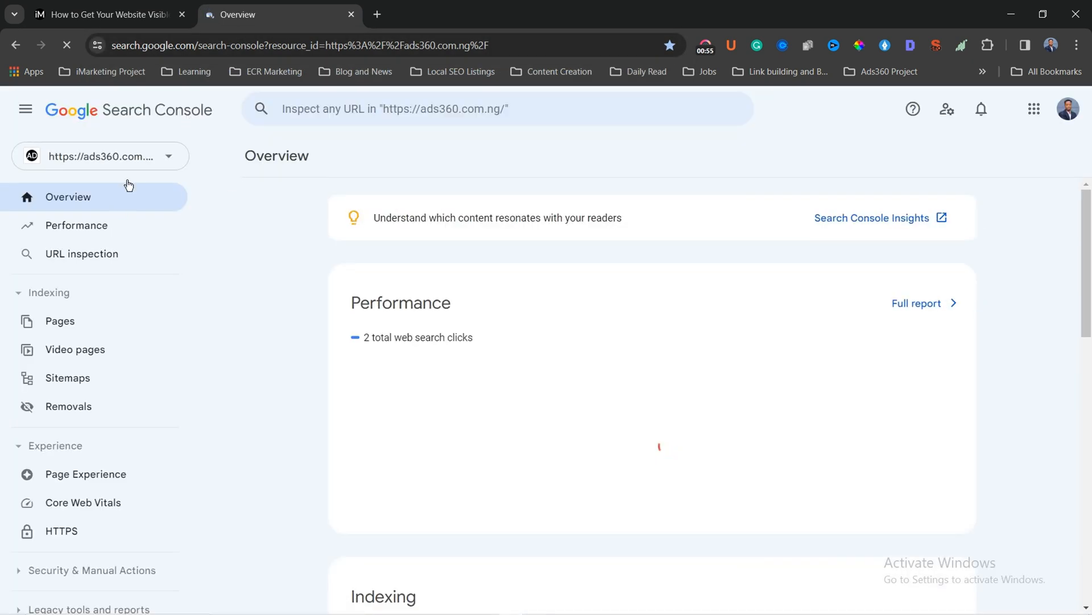
click(143, 162)
click(140, 222)
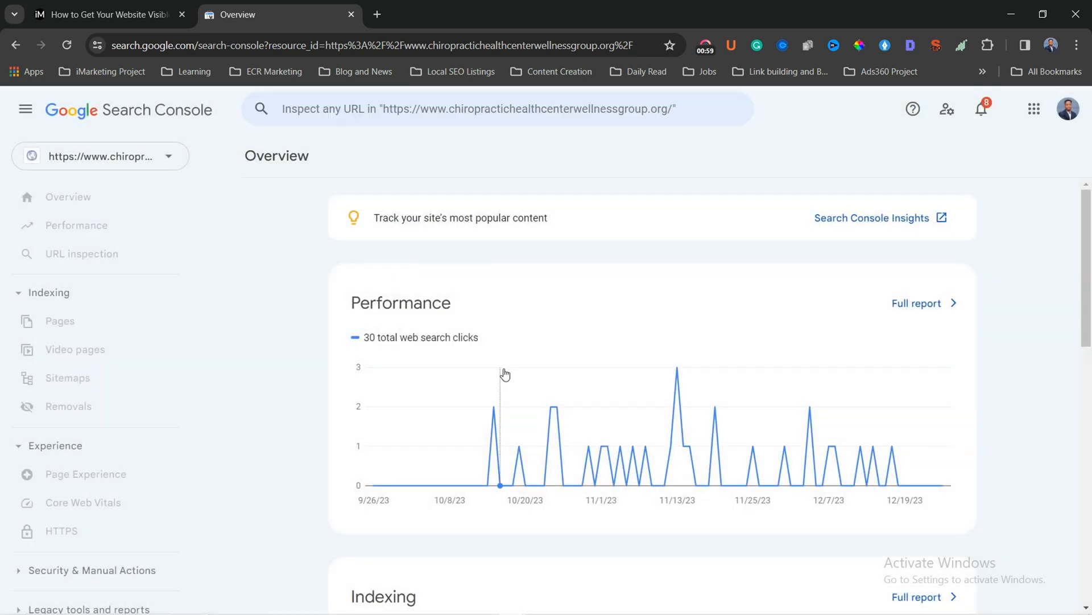
Step: Open the property's Performance report and examine its clicks, impressions and top search queries
click(125, 252)
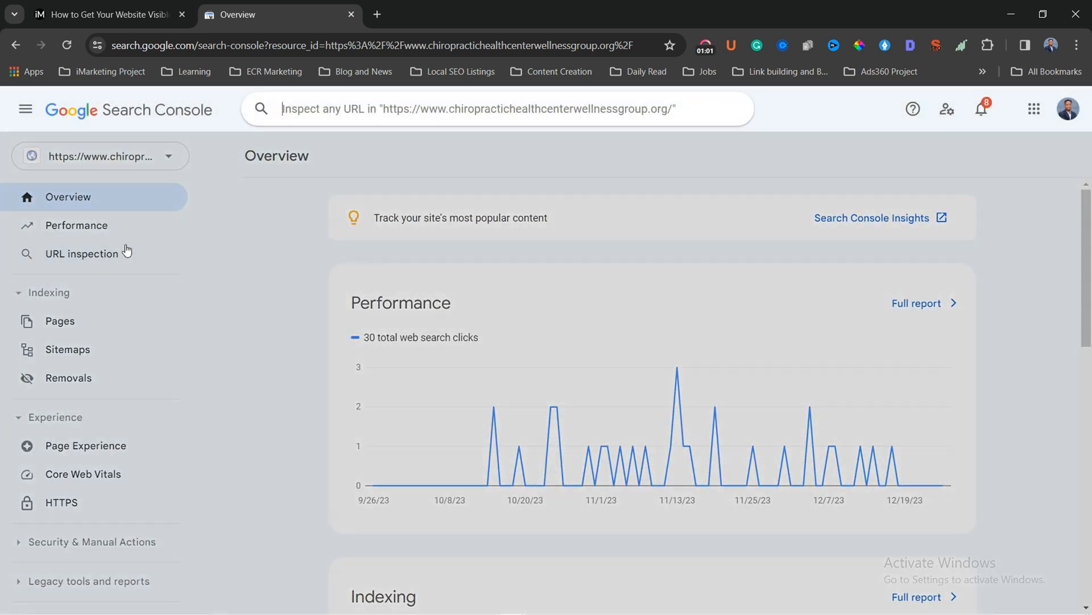
click(127, 235)
click(110, 228)
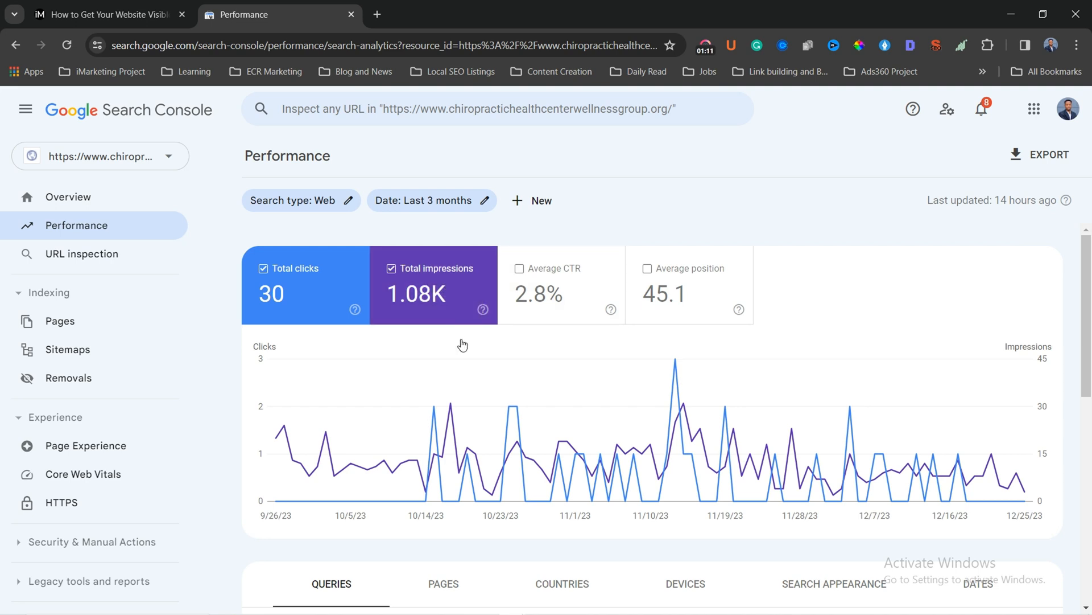
mouse_move(483, 309)
scroll(586, 347, down, 4)
scroll(415, 453, down, 2)
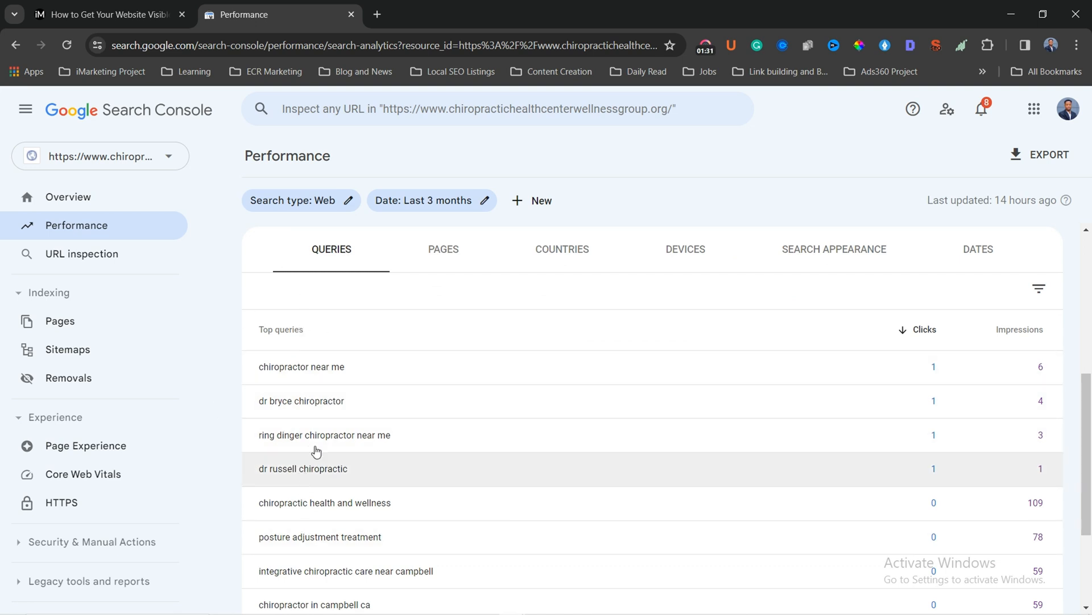
scroll(305, 468, down, 2)
scroll(337, 298, up, 1)
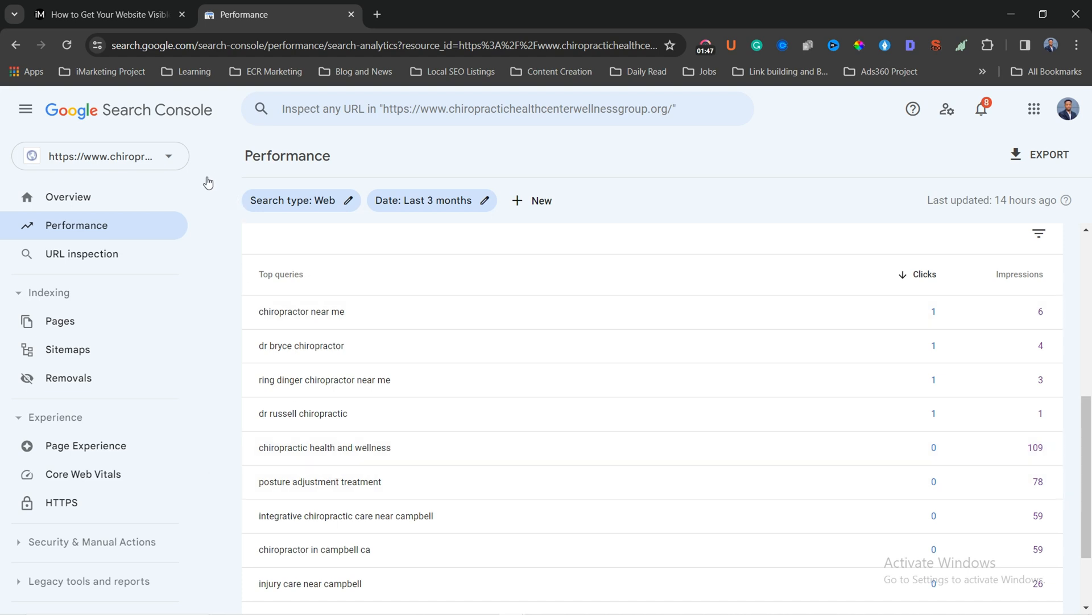
click(377, 14)
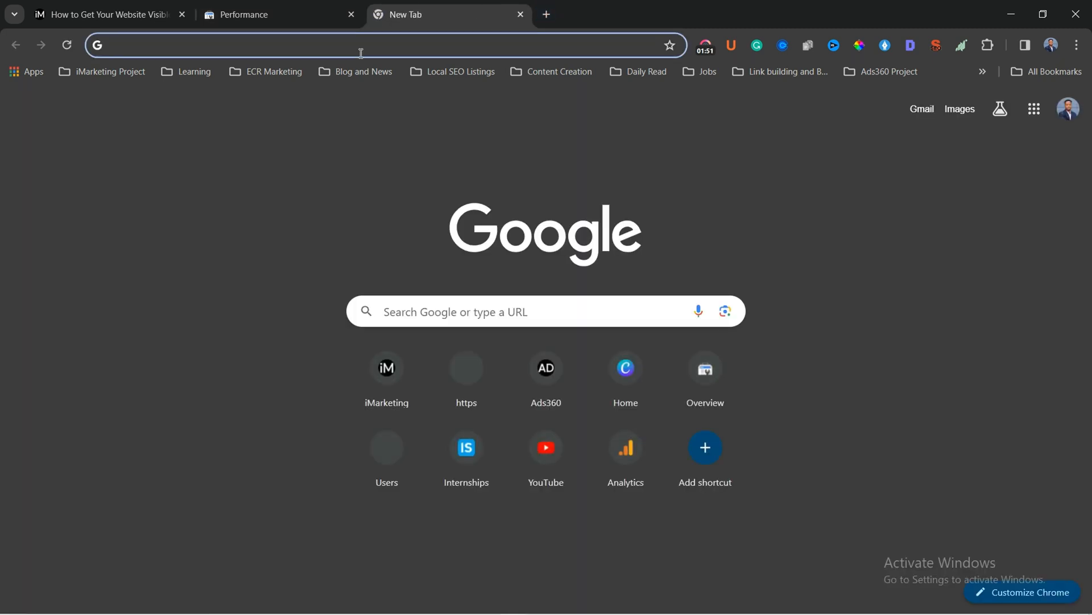
text(search.google.com/search-console?resource_id=https%3A%2F%2Fads360.com.ng%2F)
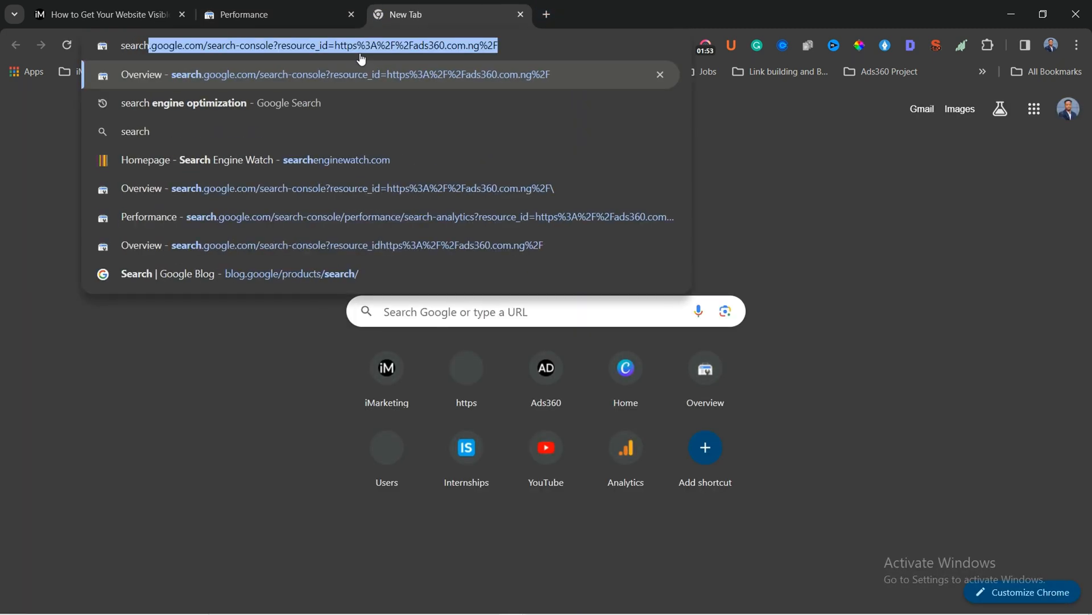
click(521, 15)
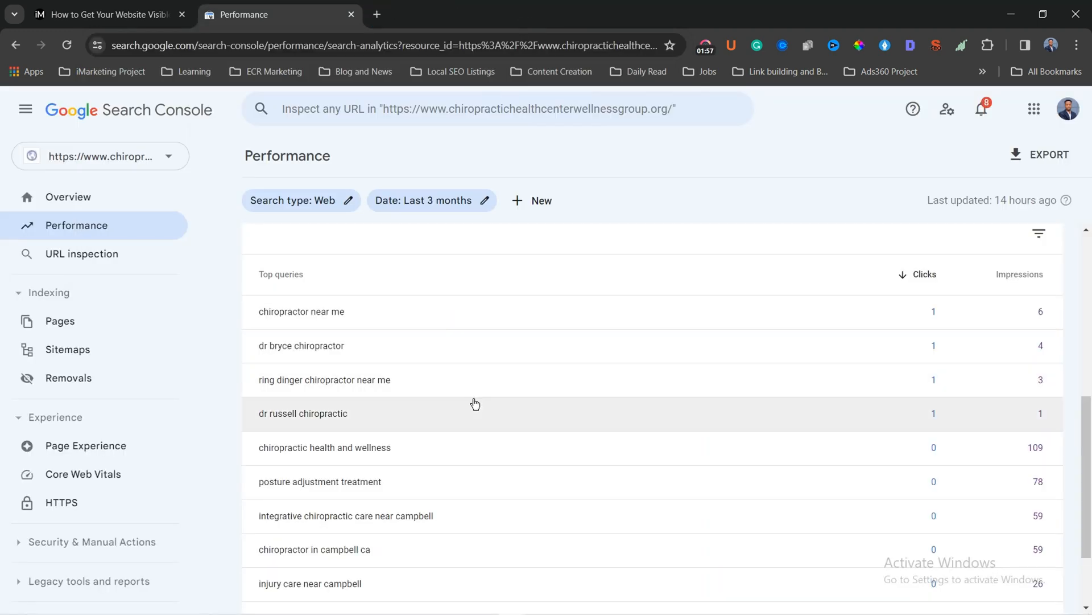
Step: Switch to the Media browser profile and search Google for "google search console"
click(1051, 45)
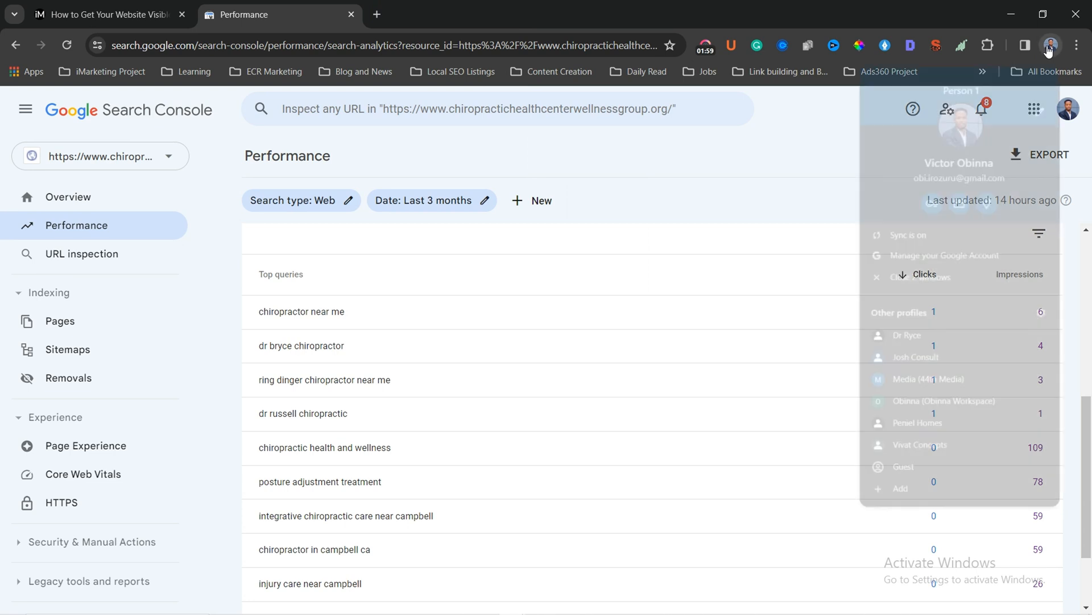
click(916, 387)
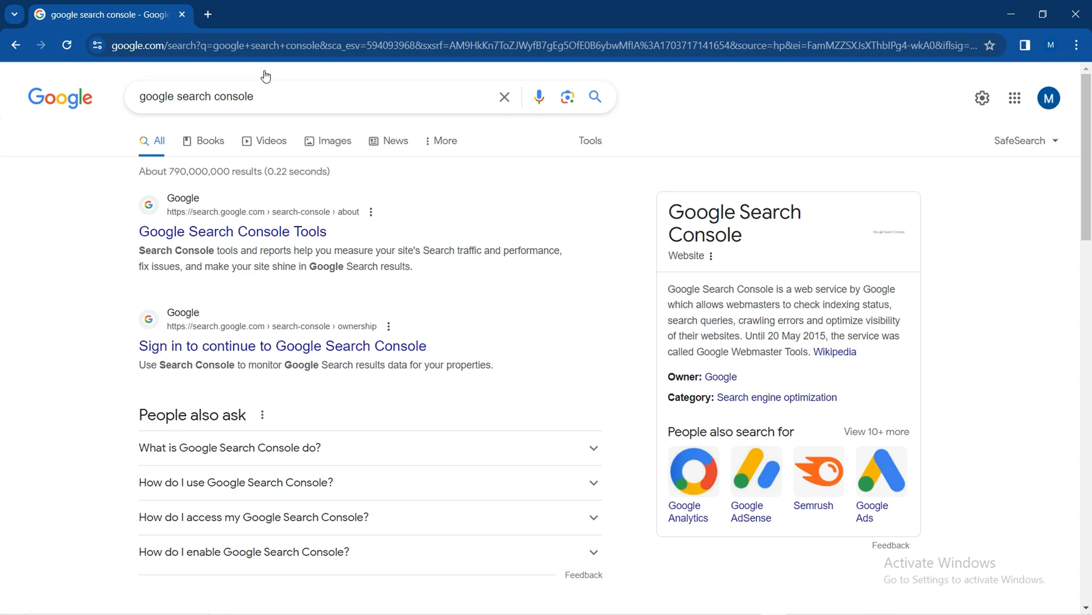
triple_click(259, 93)
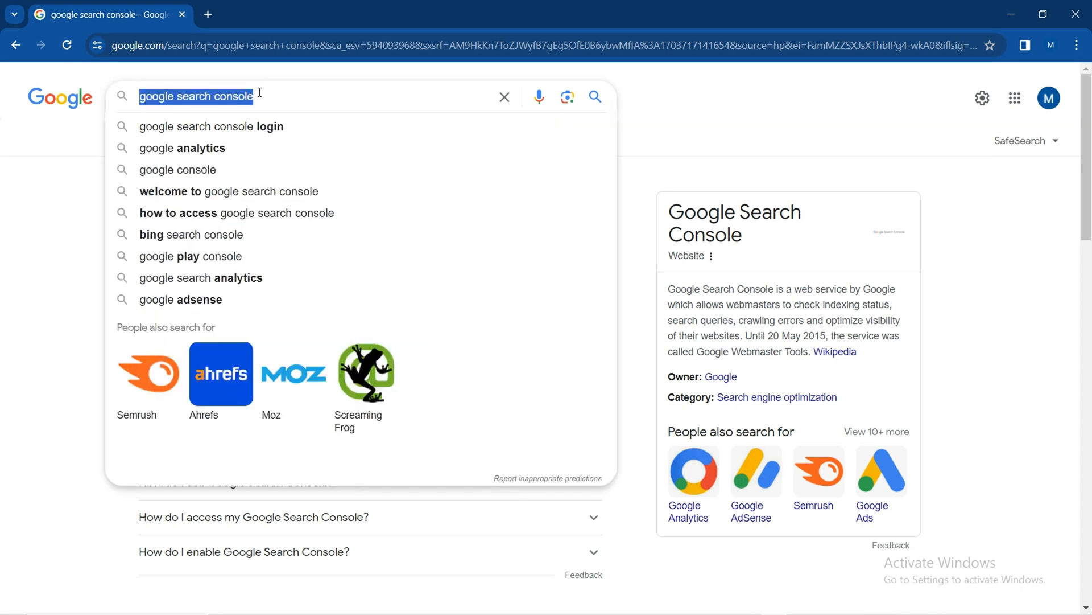
text(google search co)
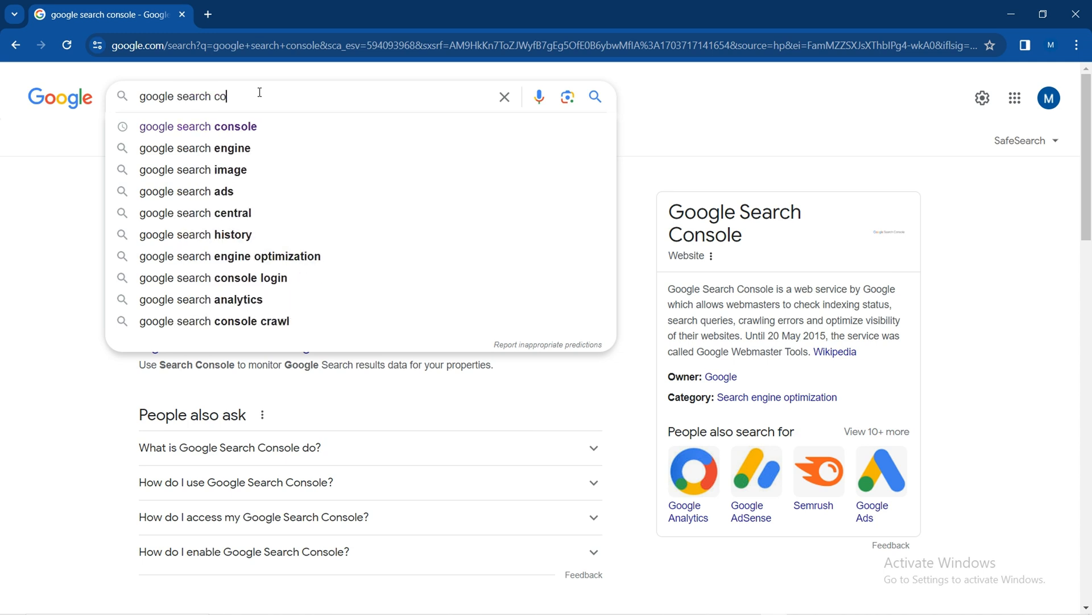
text(nsole)
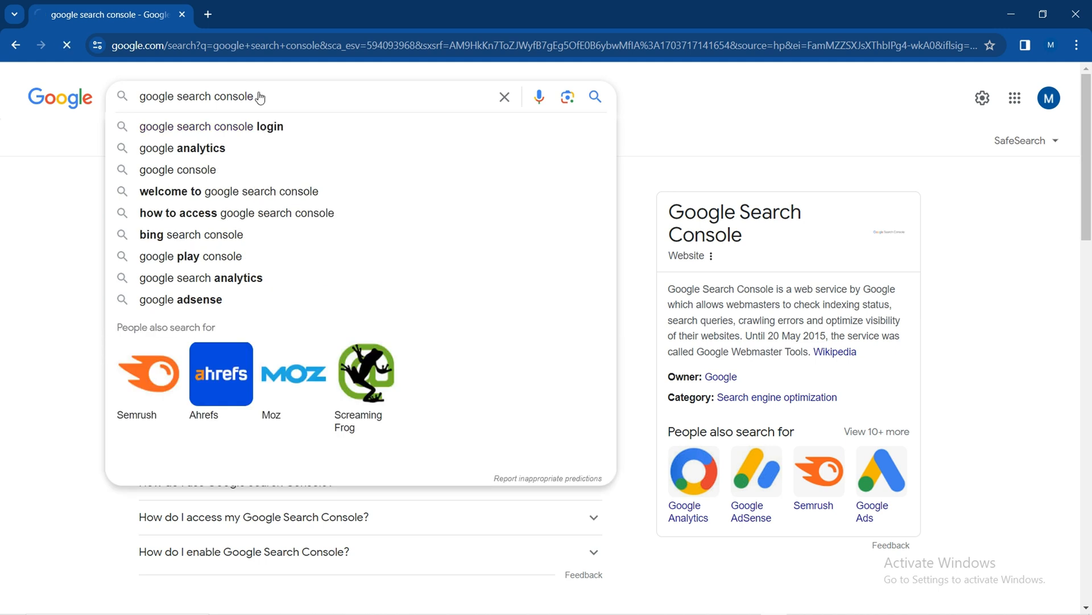
key(Return)
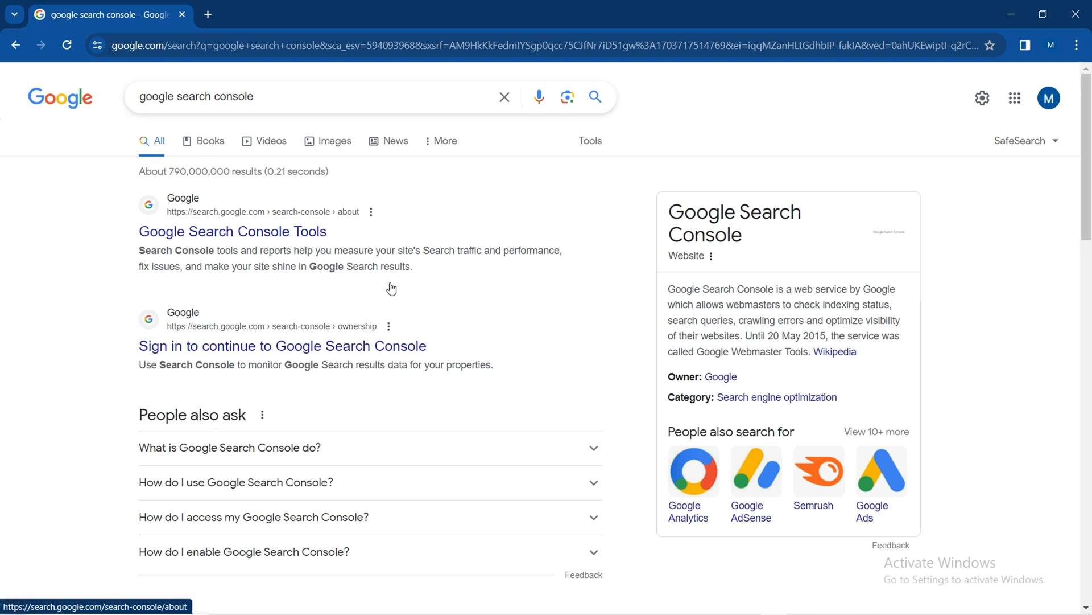
Step: Look through the search results and open the official Google Search Console Tools page
scroll(330, 207, down, 13)
scroll(151, 459, down, 12)
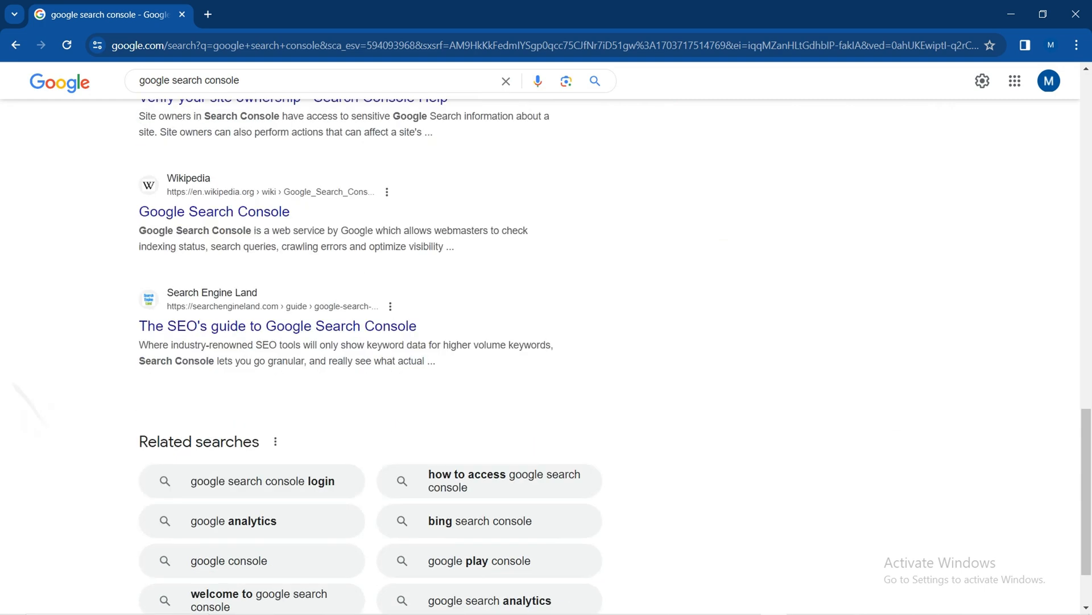
scroll(349, 356, down, 12)
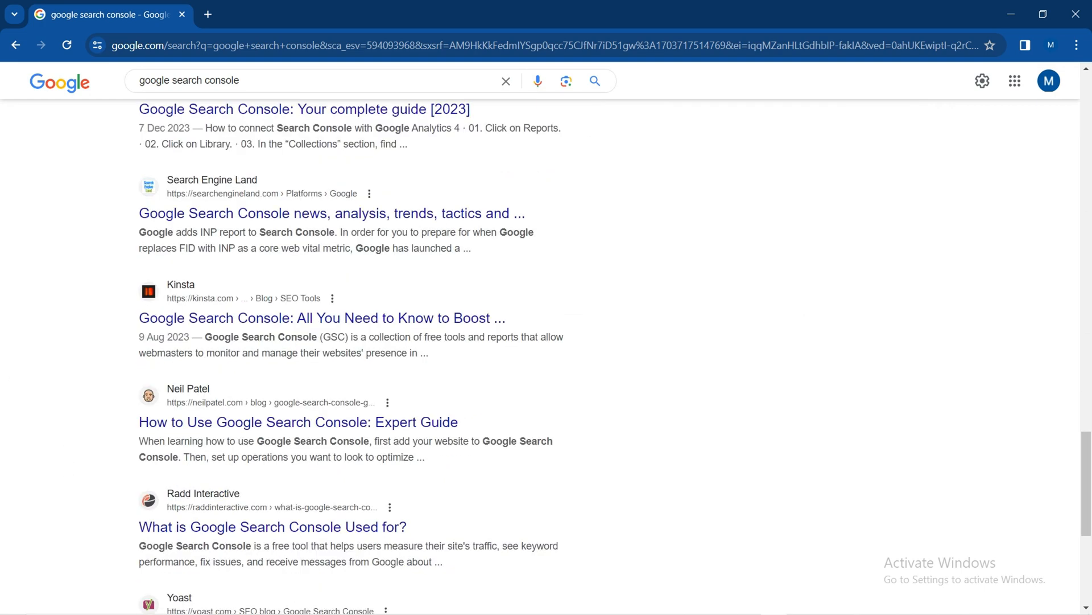
scroll(348, 356, up, 6)
scroll(353, 341, up, 15)
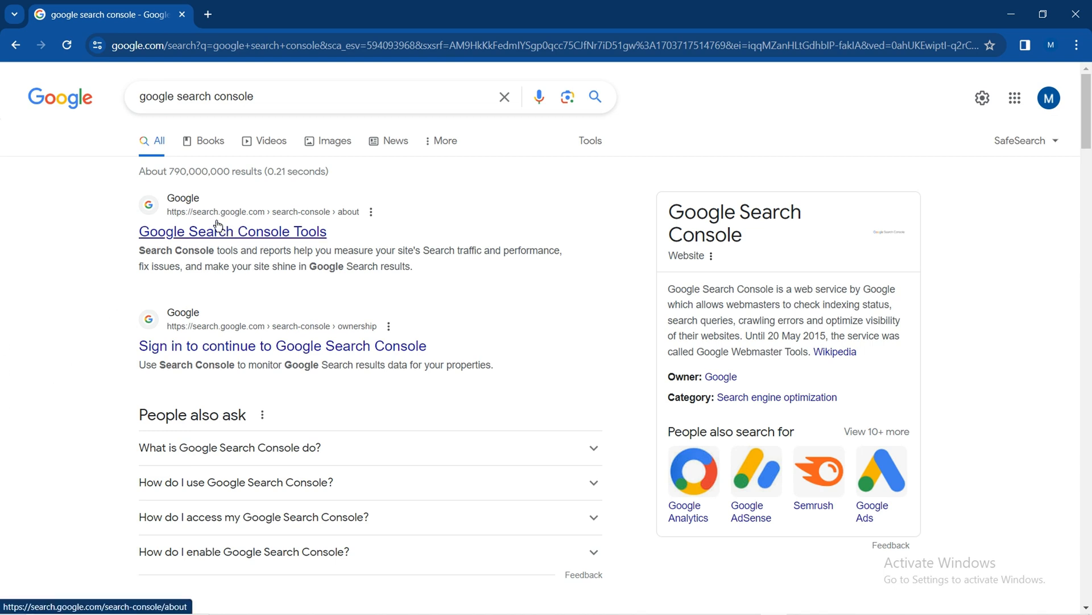
scroll(220, 238, down, 8)
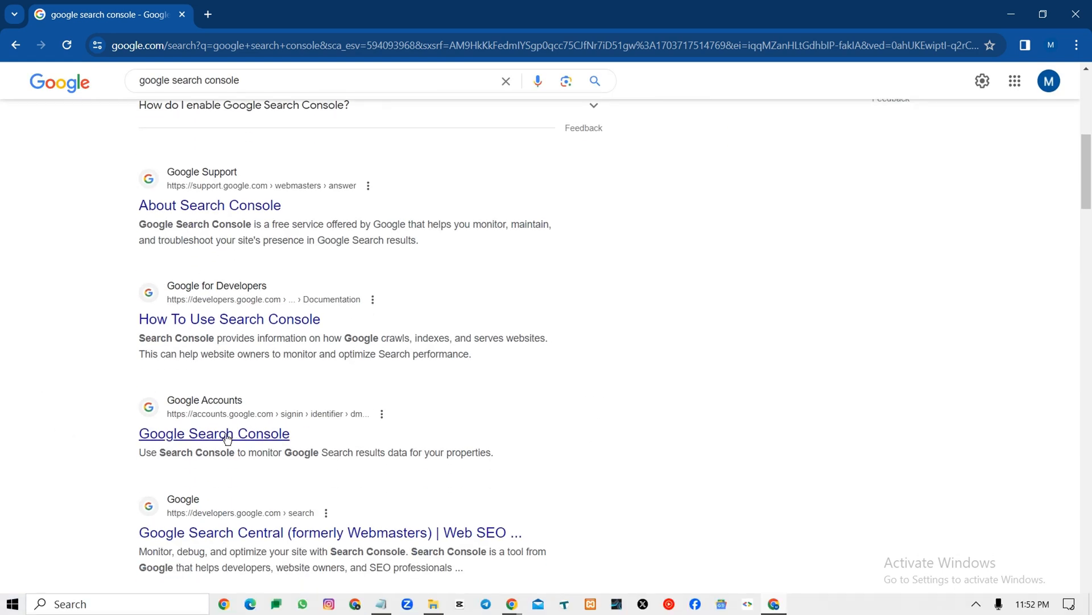
scroll(284, 441, up, 8)
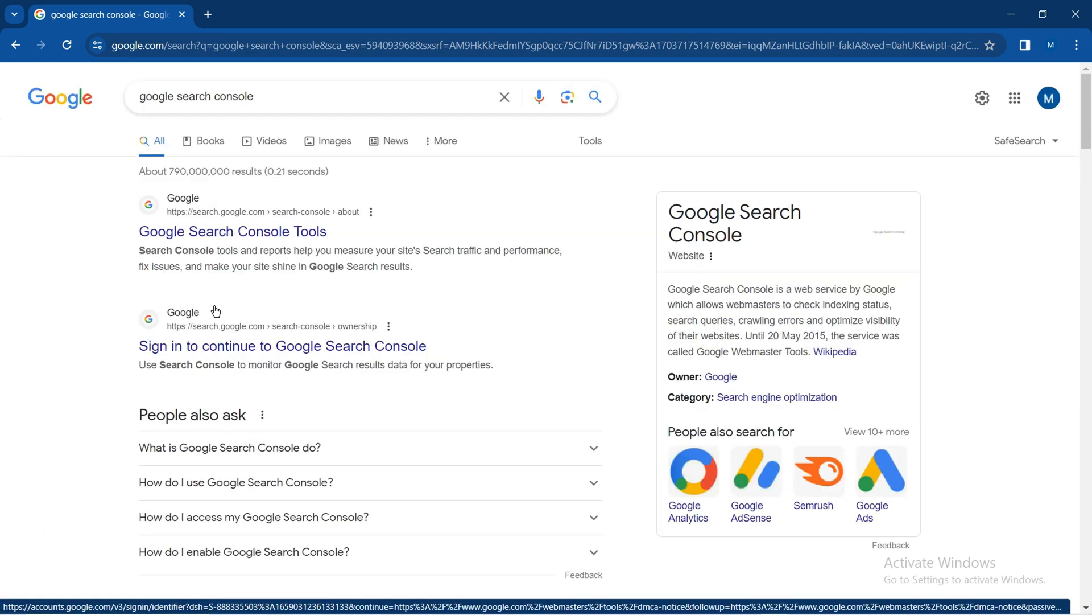
click(247, 235)
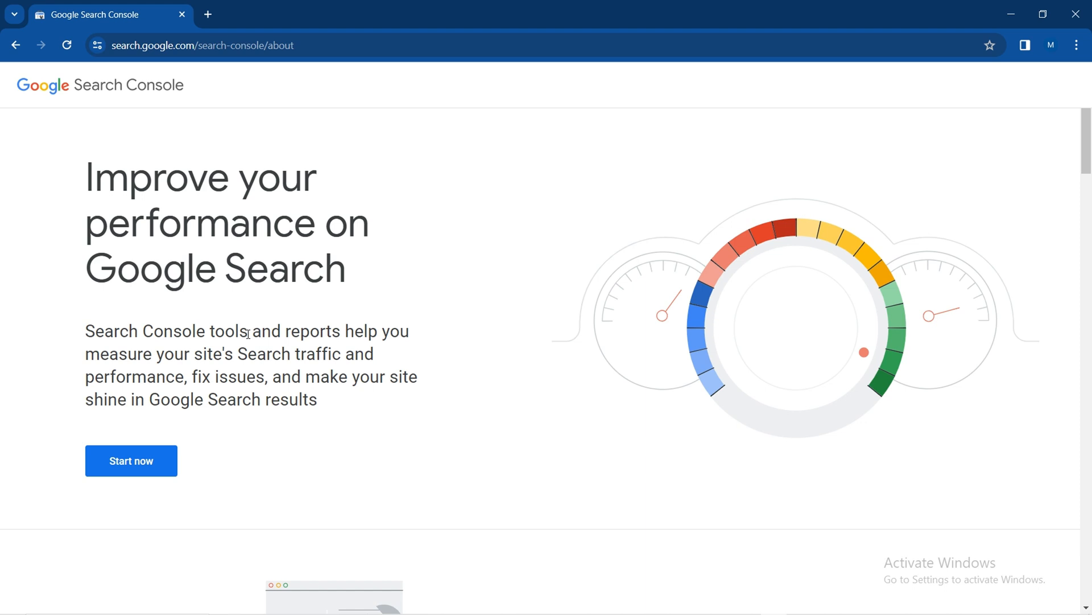
Step: Start Search Console from its about page and get past the welcome message to the property overview
scroll(150, 405, down, 2)
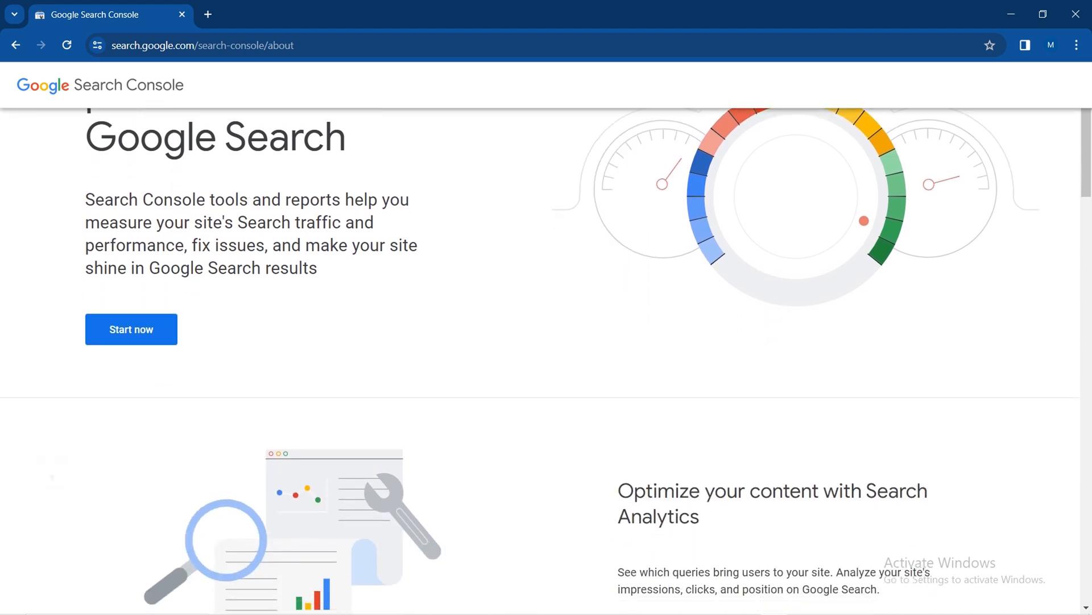
scroll(150, 405, up, 2)
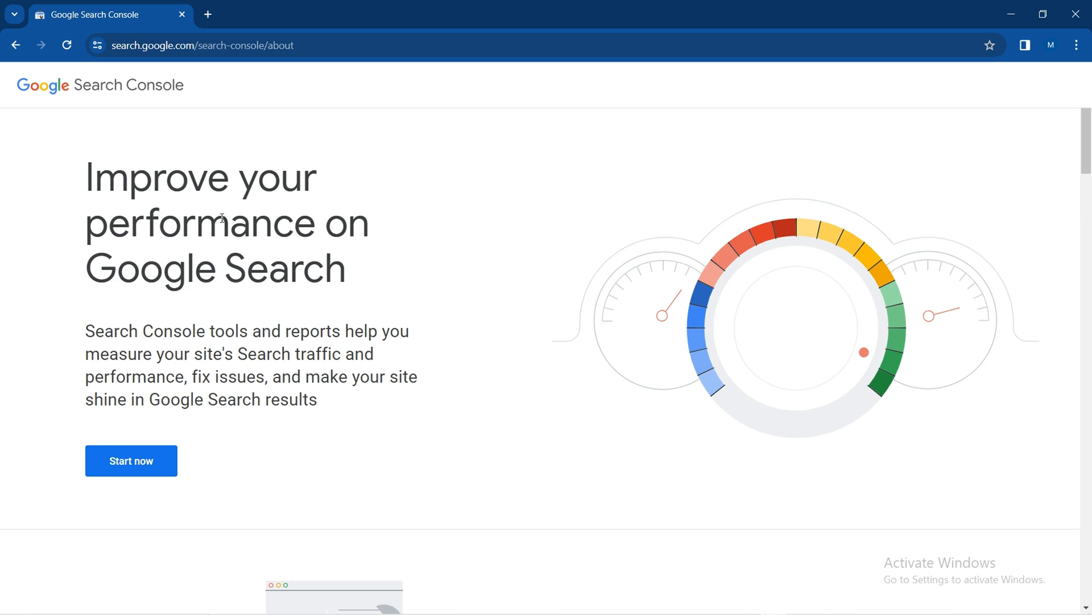
click(125, 474)
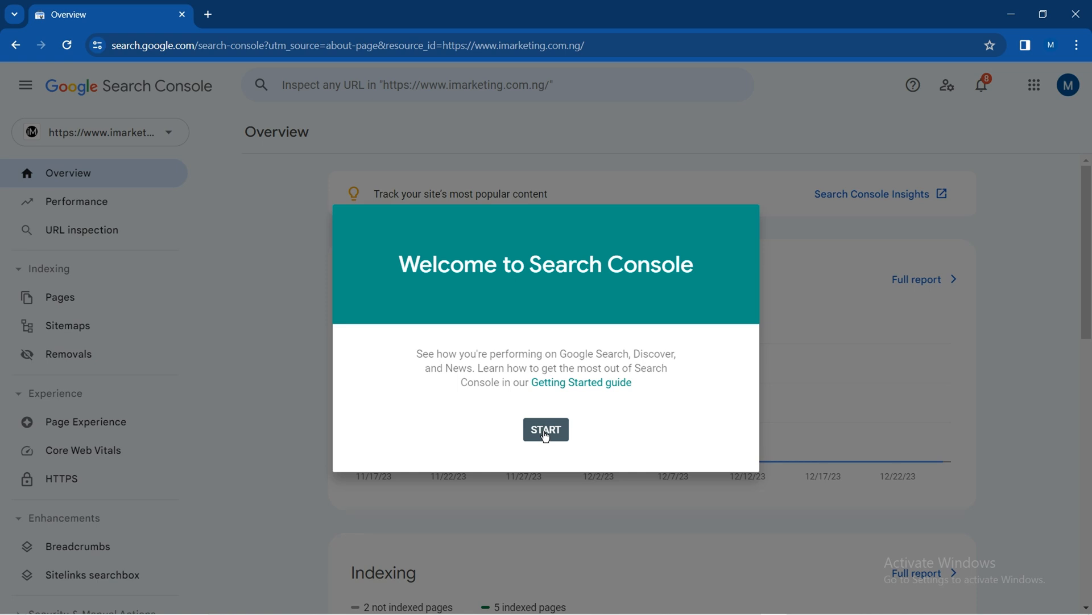
click(545, 434)
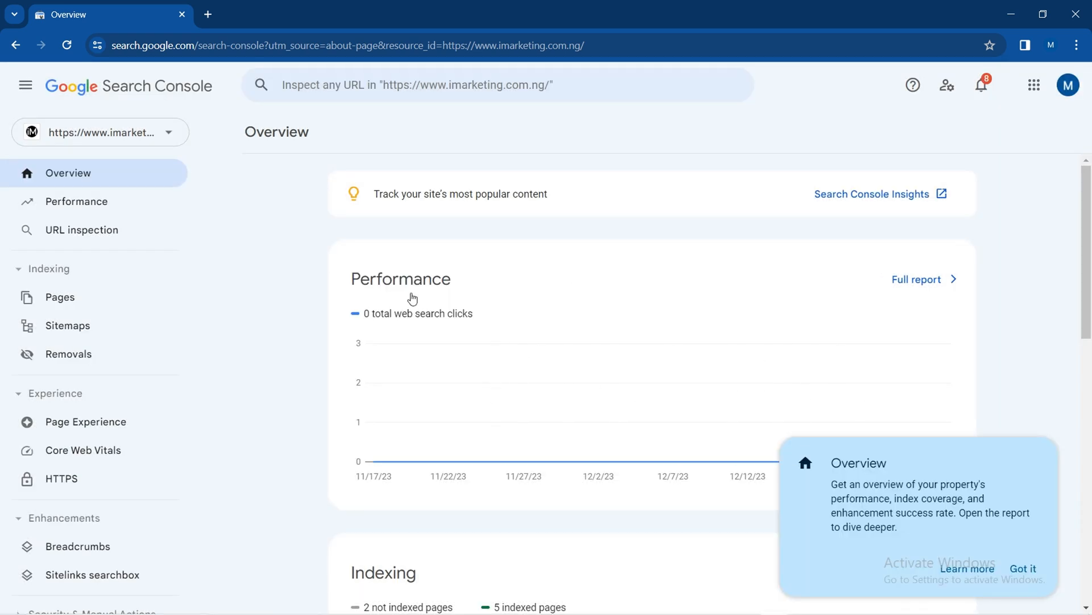
click(161, 143)
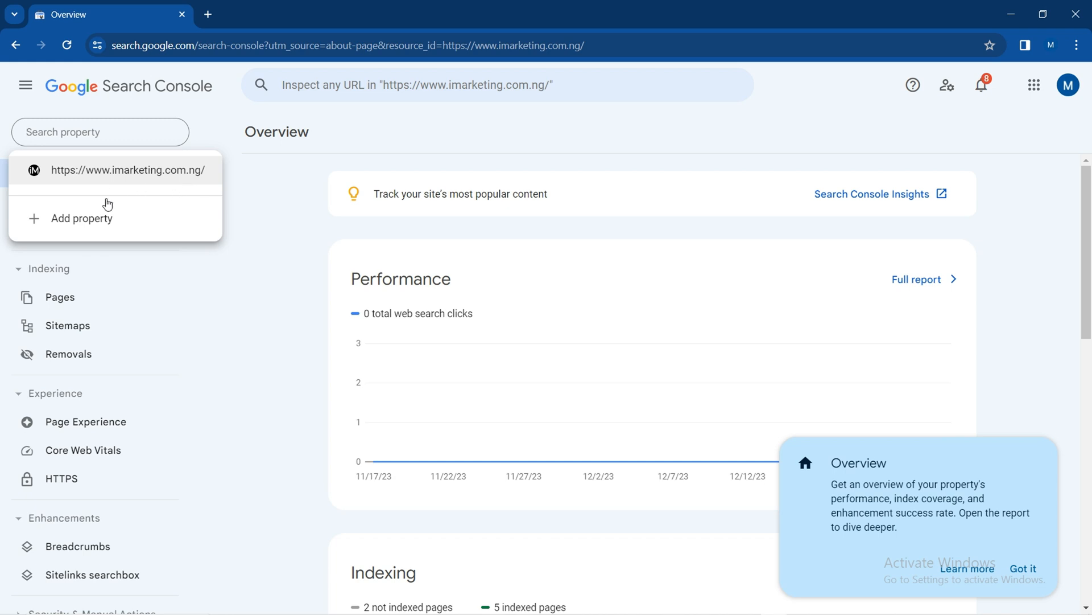
click(80, 220)
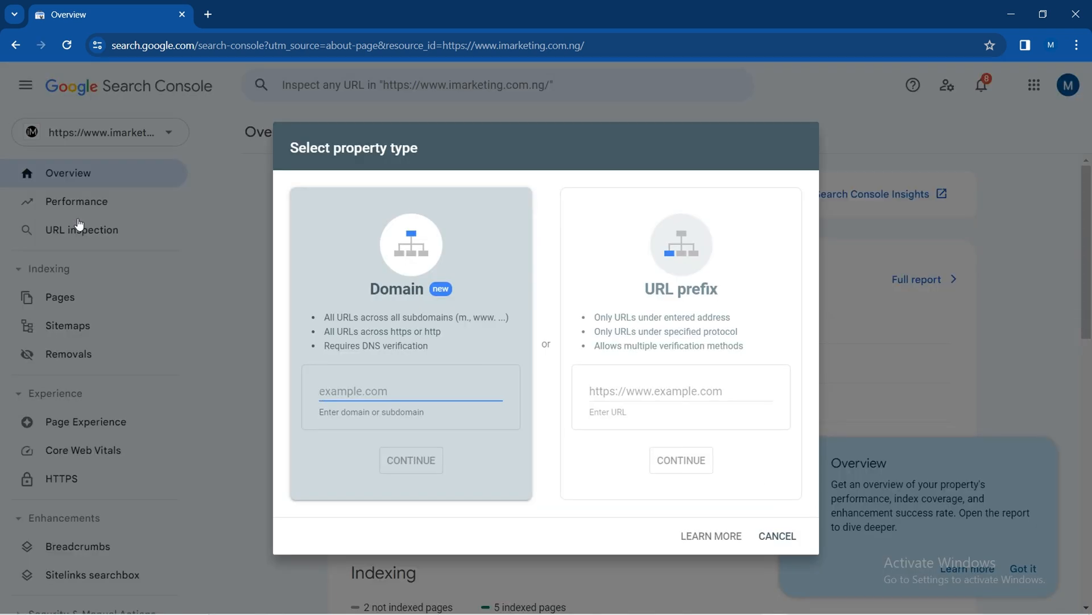
click(228, 145)
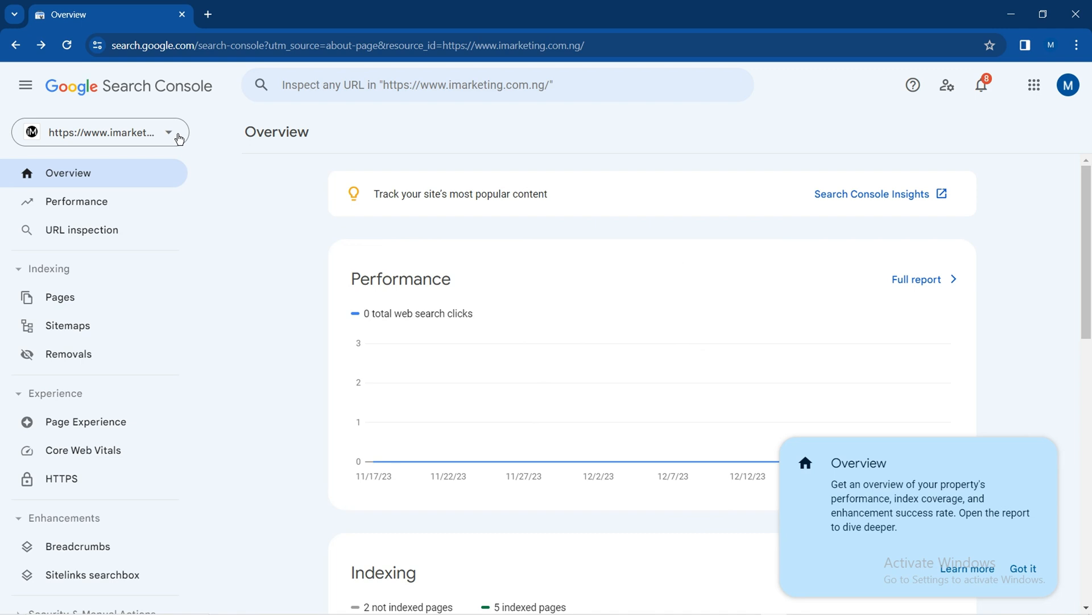
Step: Start adding a new property and compare the Domain and URL prefix types, activating the URL prefix address field
click(180, 138)
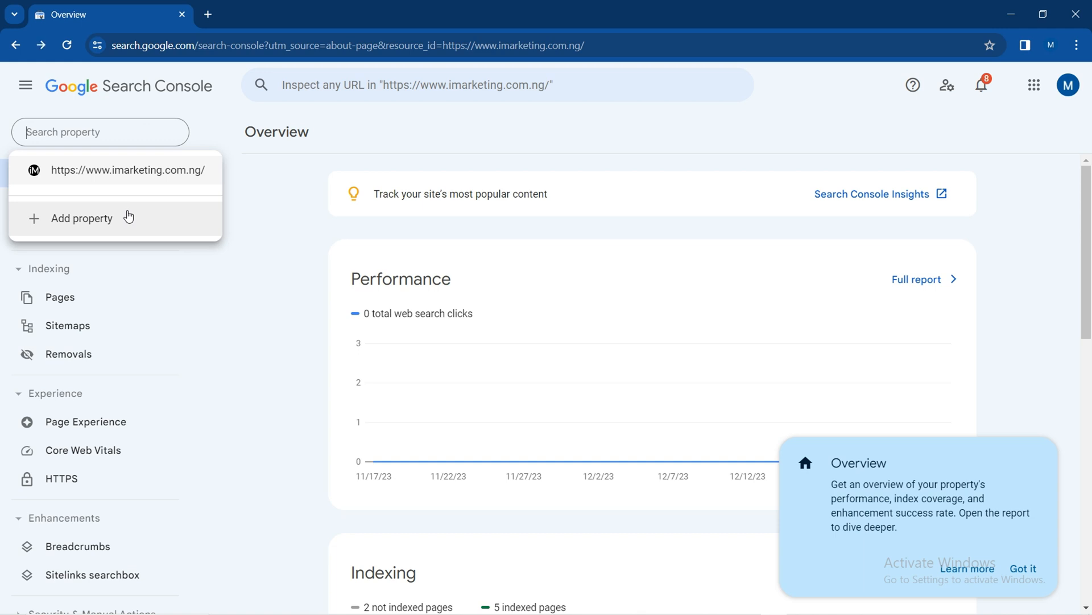
click(128, 216)
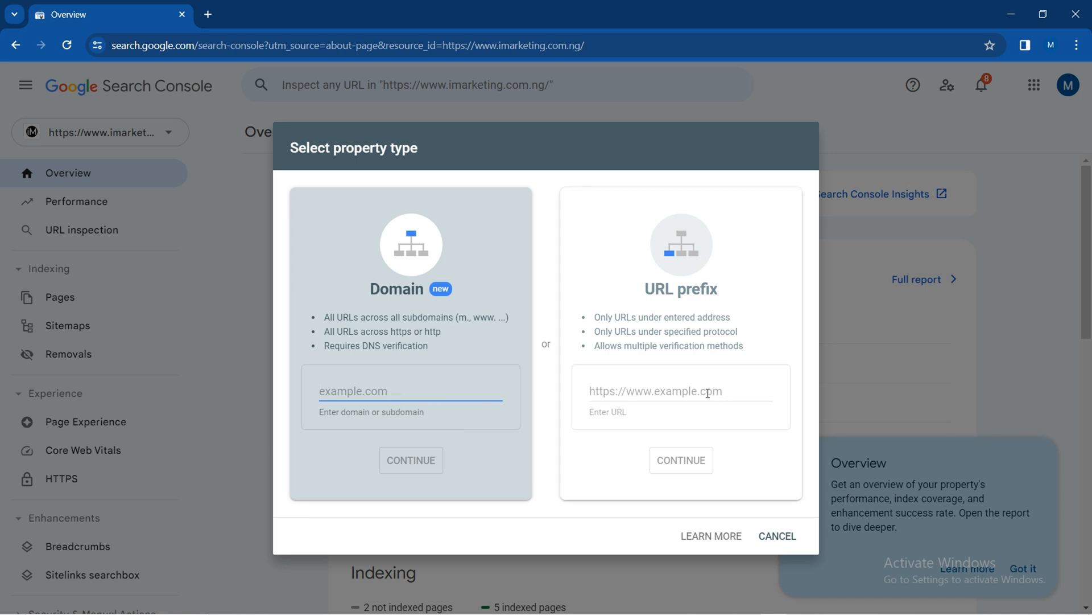
click(708, 393)
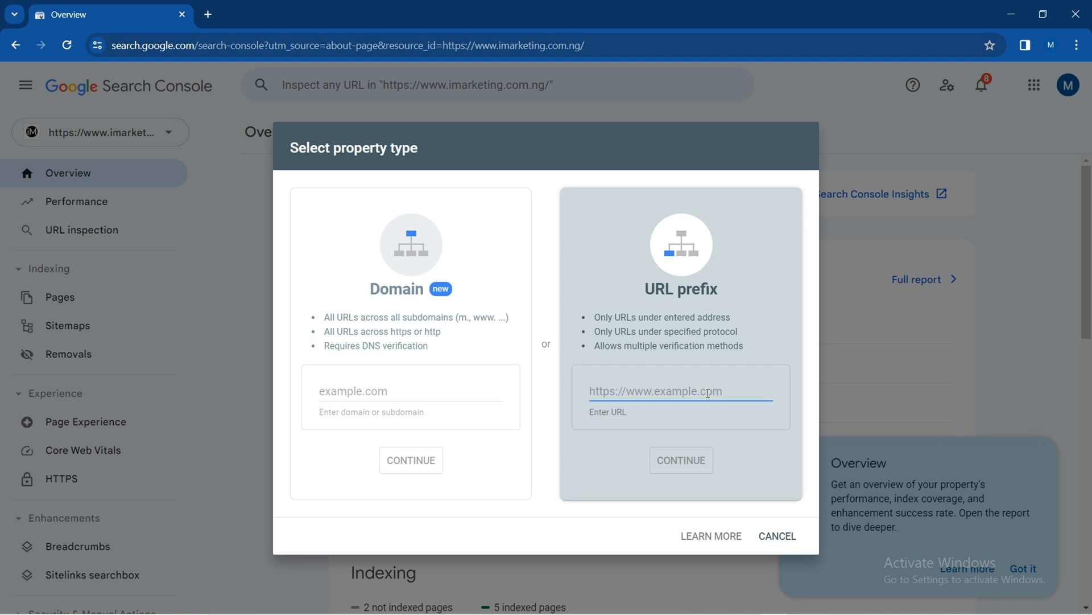
click(483, 378)
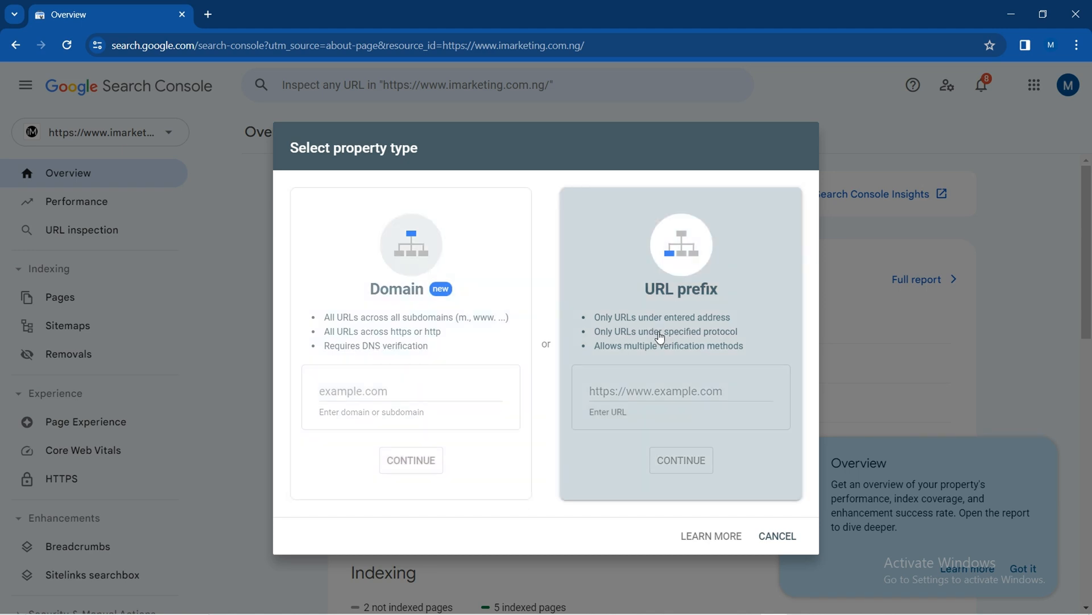
click(645, 400)
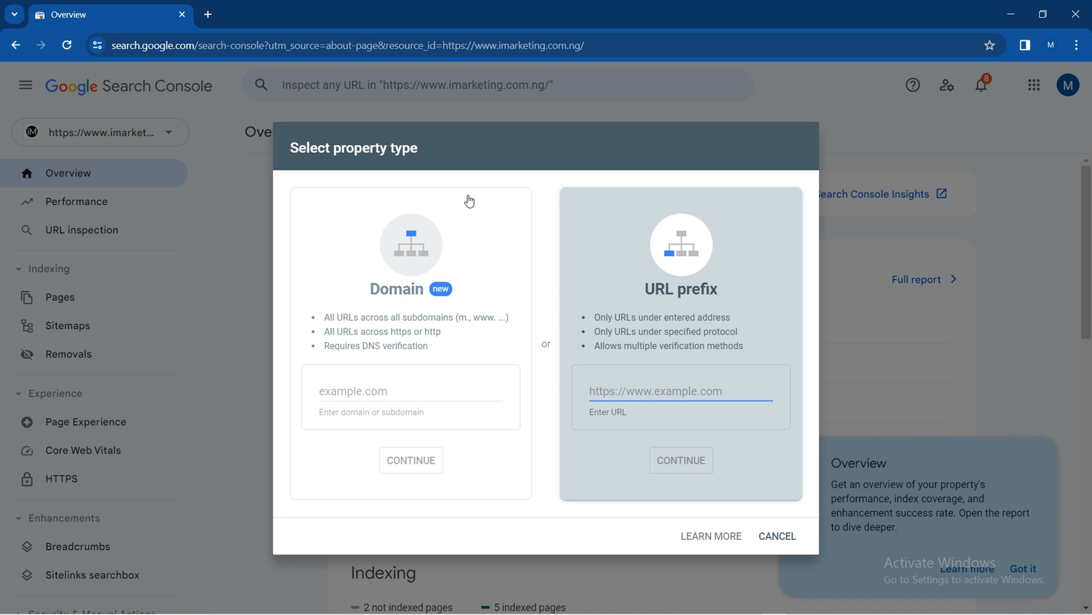
Step: Switch to the other Chrome window and view the Performance chart and the "How to Get Your Website Visible on Google Search" article
mouse_move(488, 602)
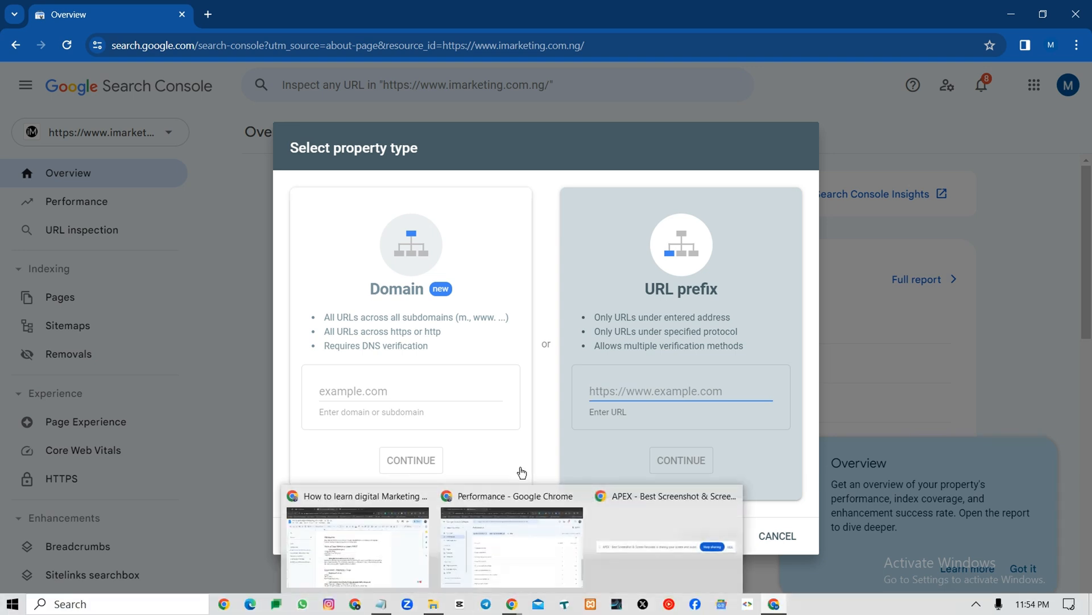
click(514, 523)
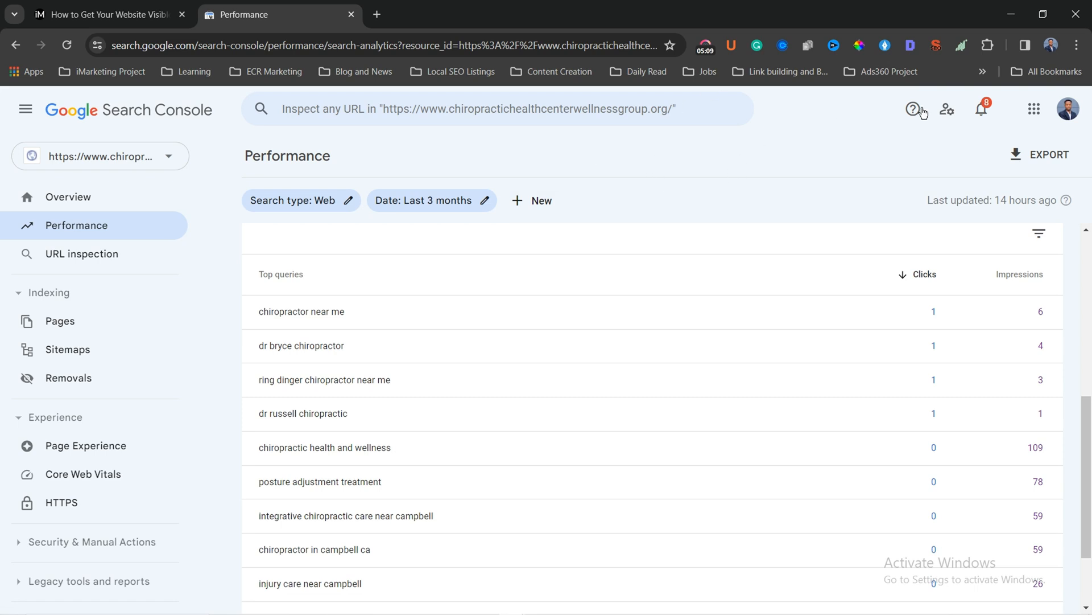
drag(1088, 417, 1090, 181)
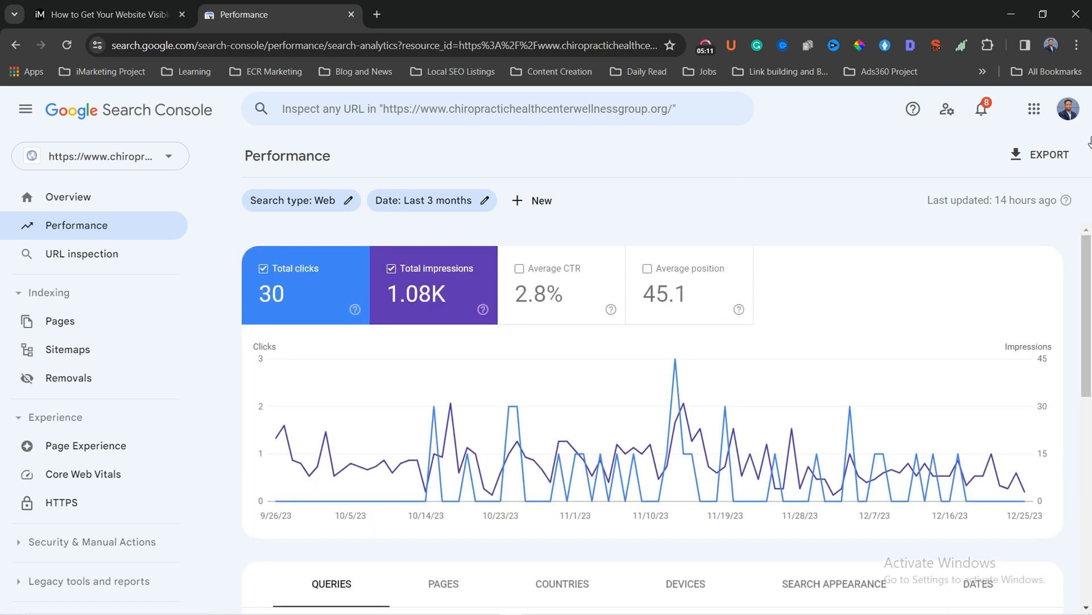
click(94, 12)
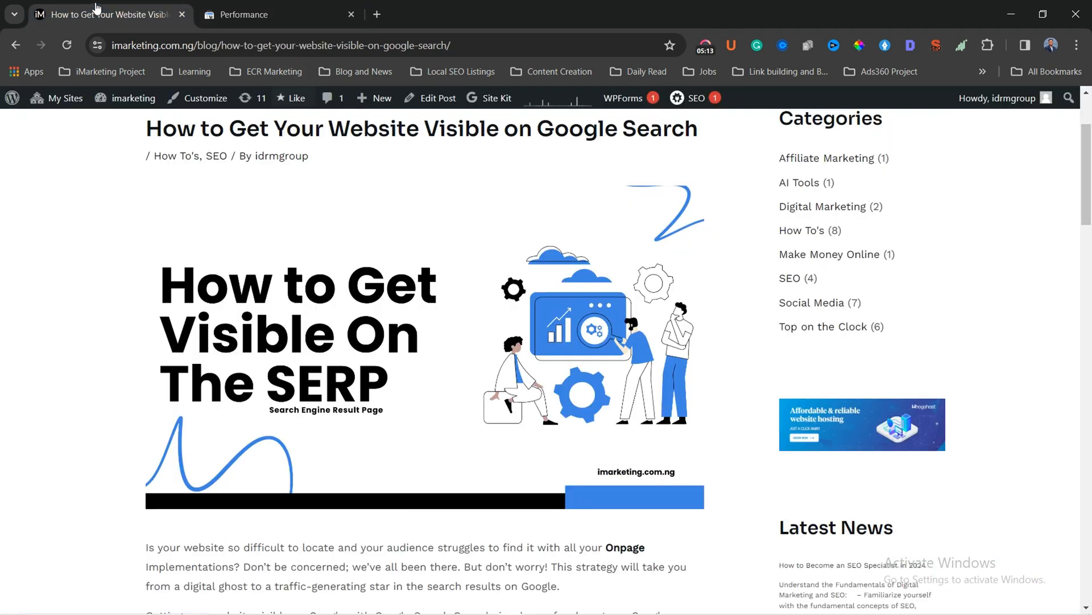
mouse_move(499, 106)
mouse_move(472, 612)
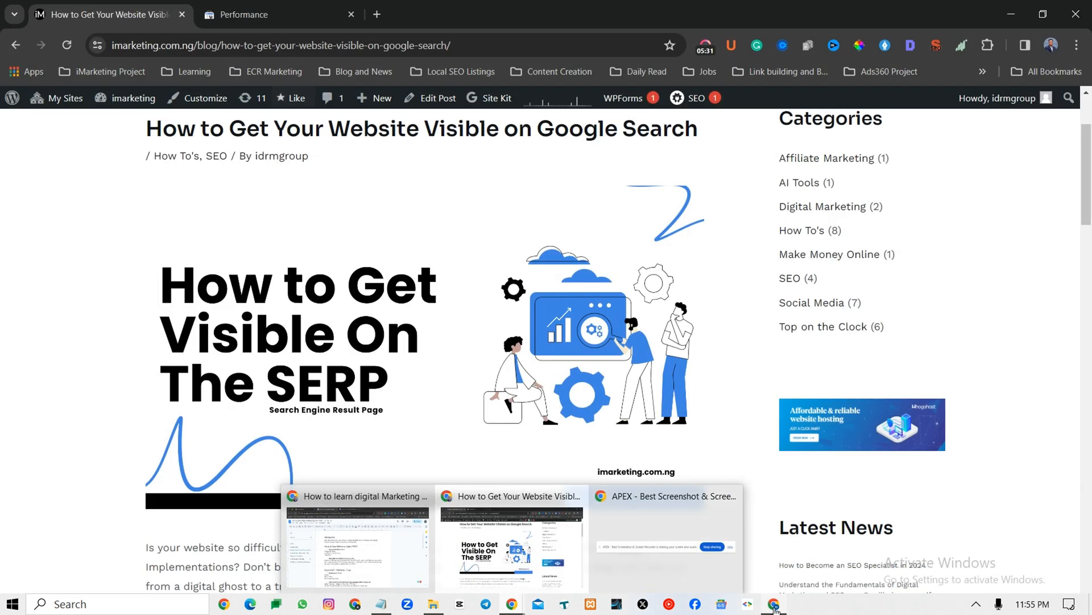
Step: Return to the property type dialog, open its help article on adding a website property, and close the dialog without adding one
click(749, 518)
click(604, 398)
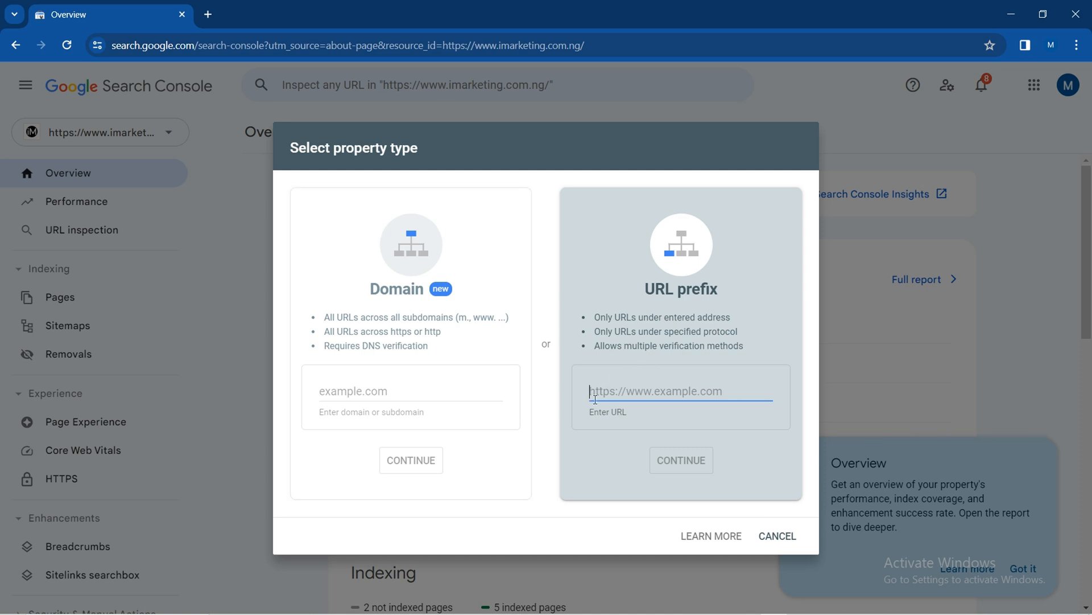
click(586, 399)
click(711, 537)
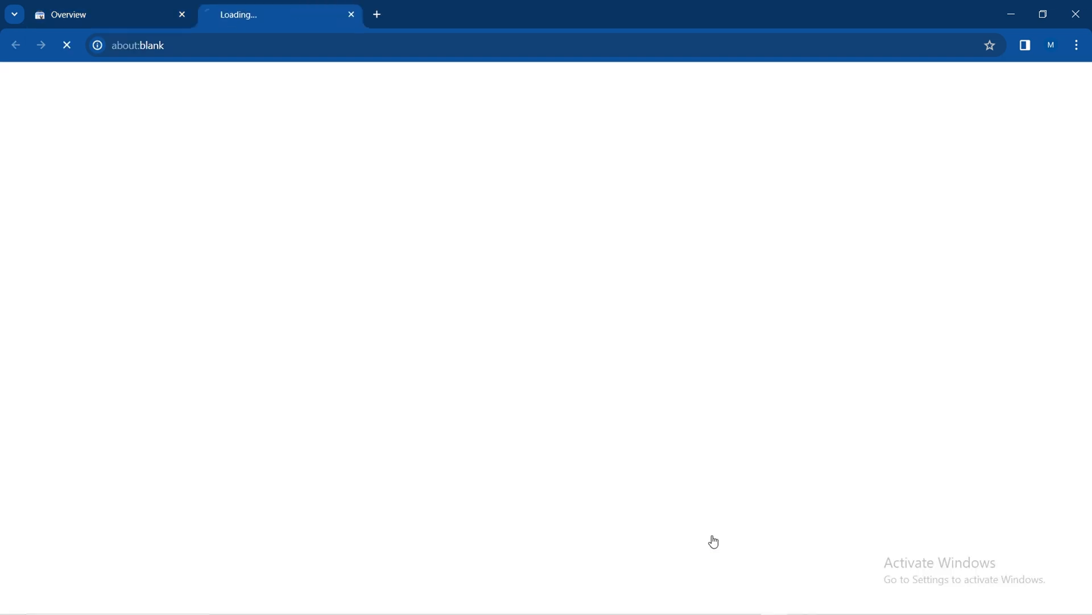
click(163, 14)
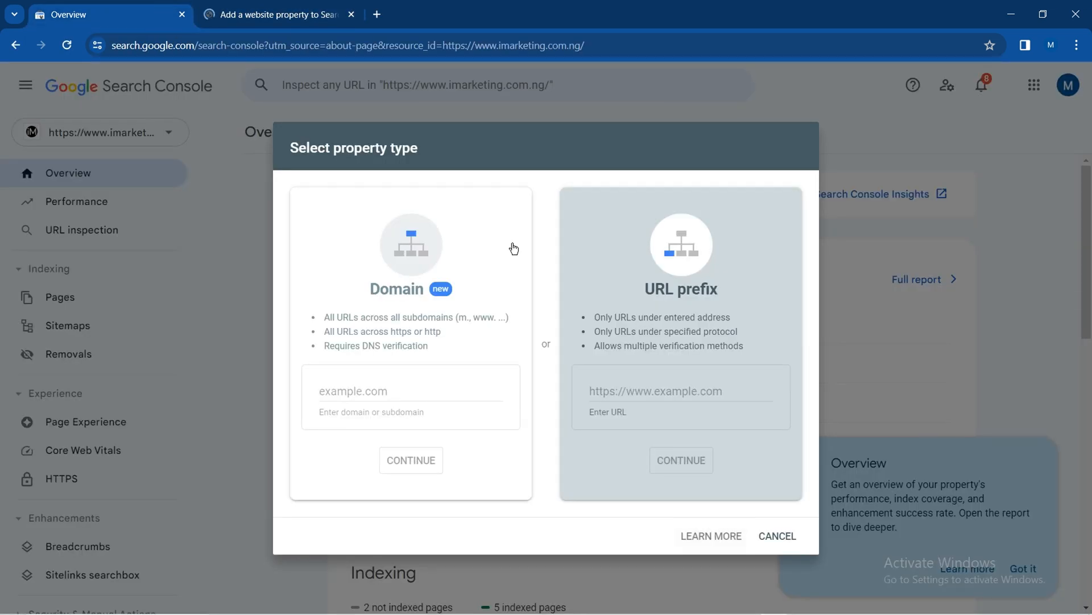
click(888, 164)
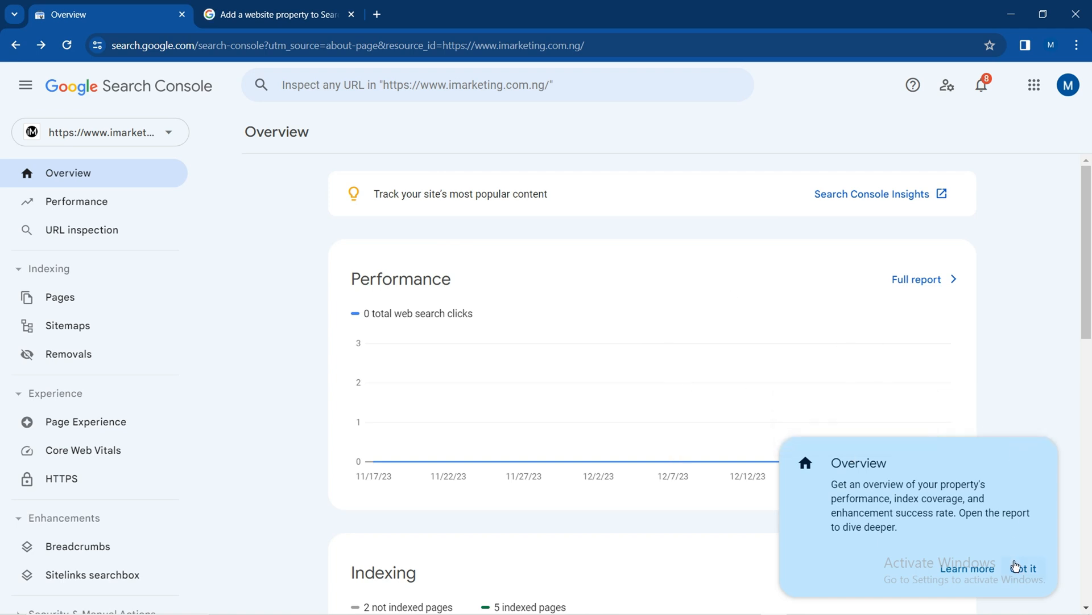
Step: Dismiss the guidance tips and open the ownership verification details in the property's settings
click(1032, 569)
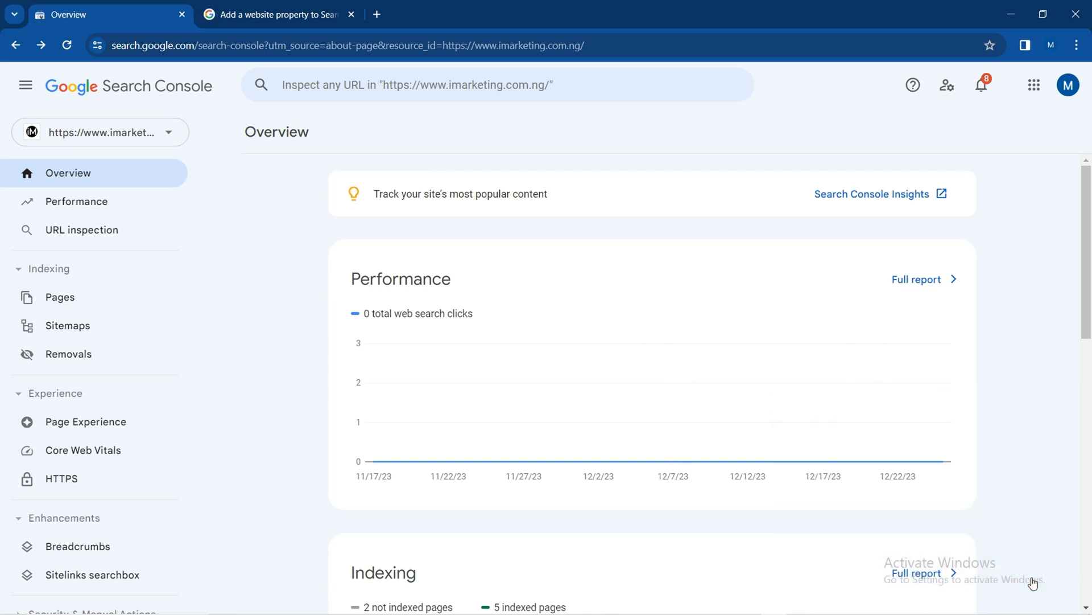
mouse_move(1085, 199)
mouse_down()
mouse_move(1084, 339)
mouse_move(1087, 197)
mouse_up()
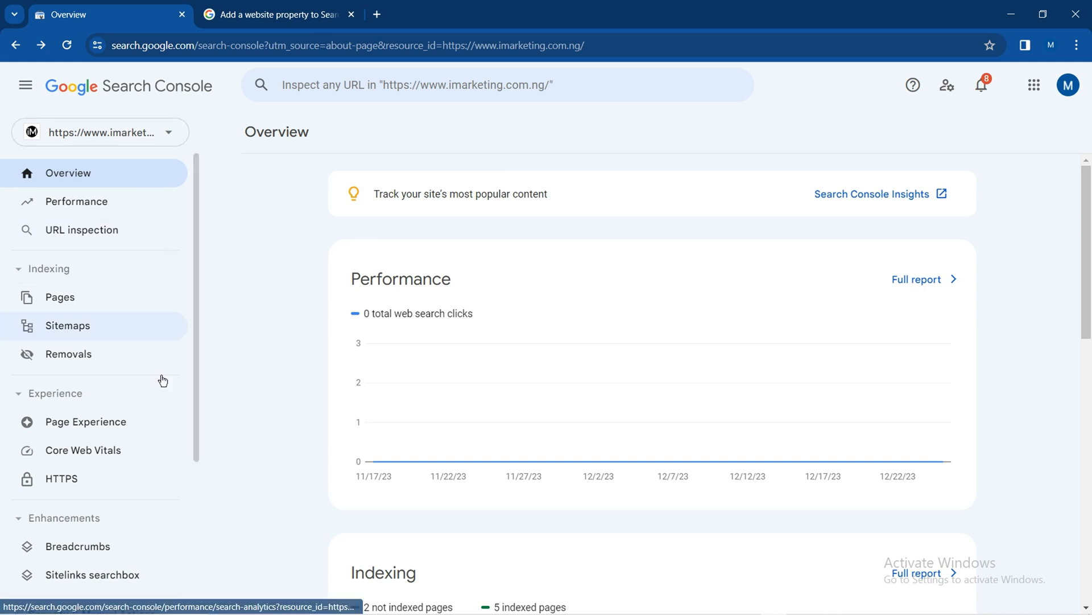
drag(195, 385, 200, 520)
click(149, 520)
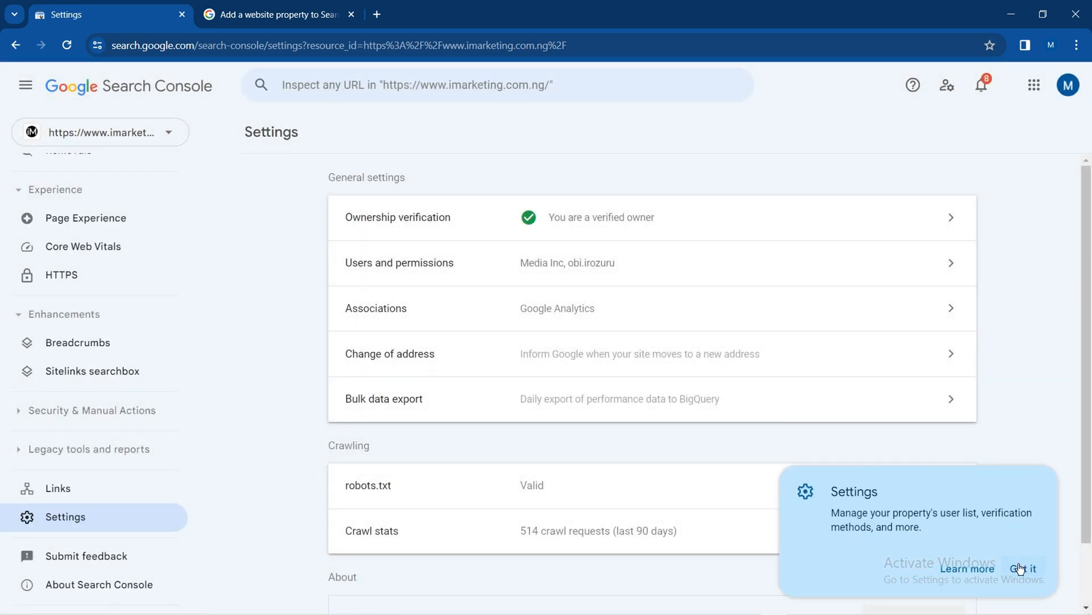
click(1021, 570)
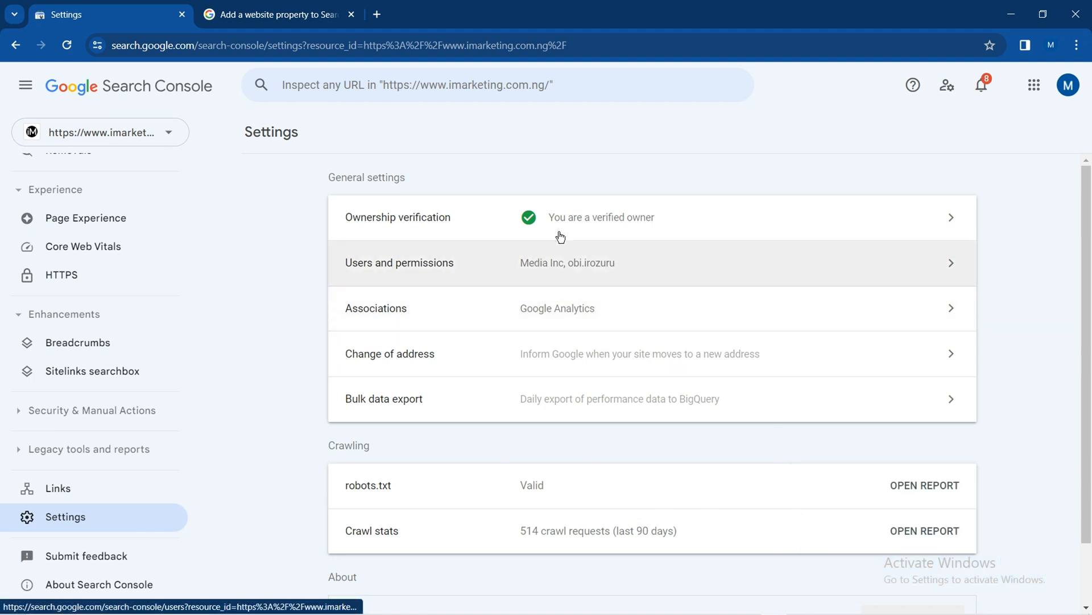
click(686, 232)
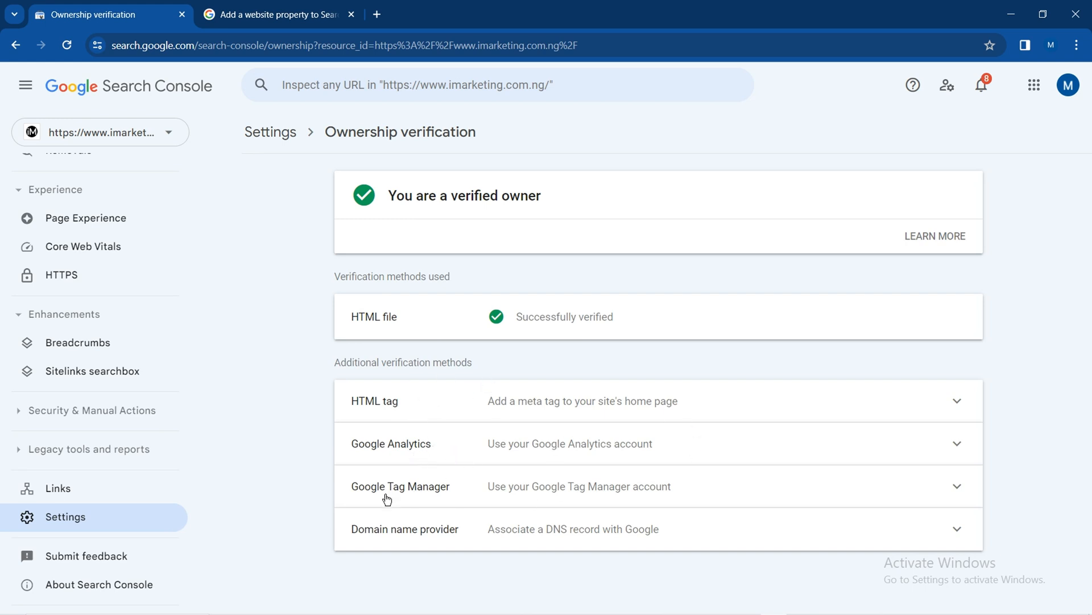
Step: Expand the Domain name provider verification method, read its DNS record instructions, and collapse it again
double_click(518, 533)
click(735, 536)
drag(1088, 429, 1089, 508)
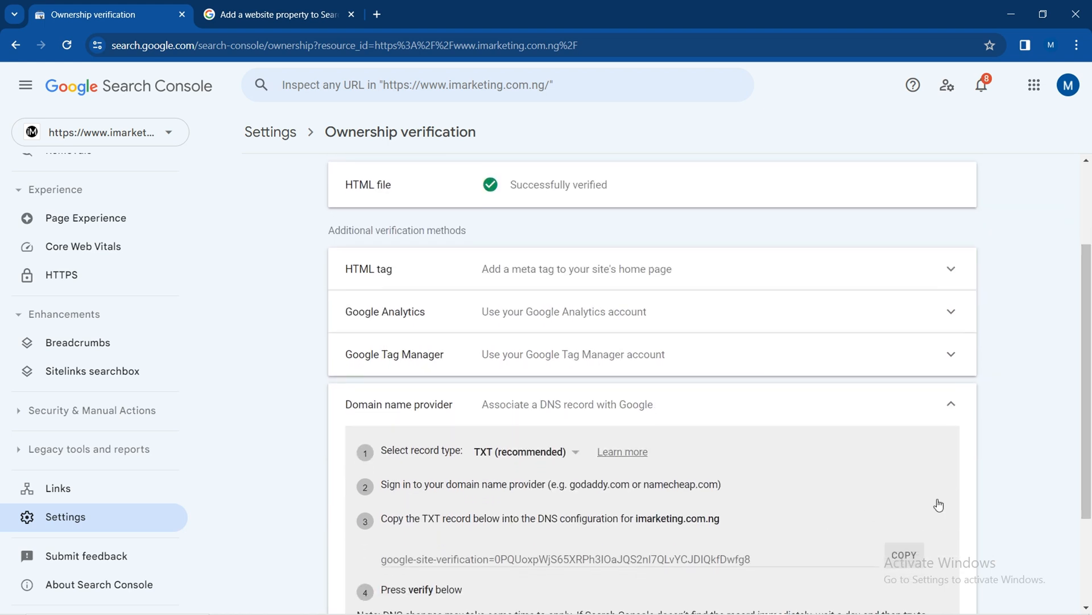
click(950, 403)
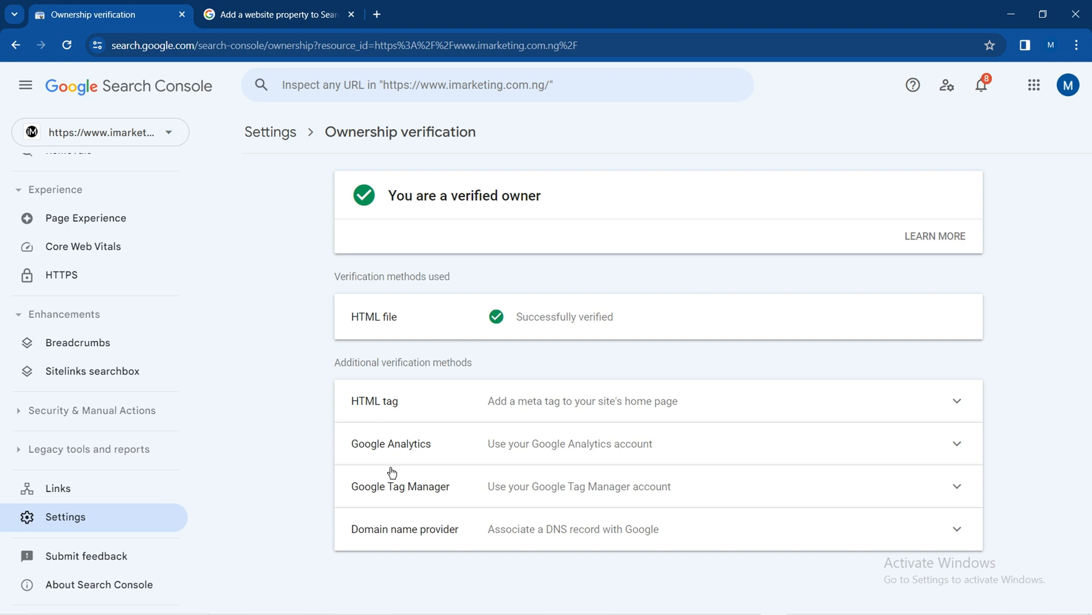
Step: Open the property's Sitemaps page, dismiss its tip, and review the new sitemap field and submitted sitemaps
scroll(116, 566, up, 2)
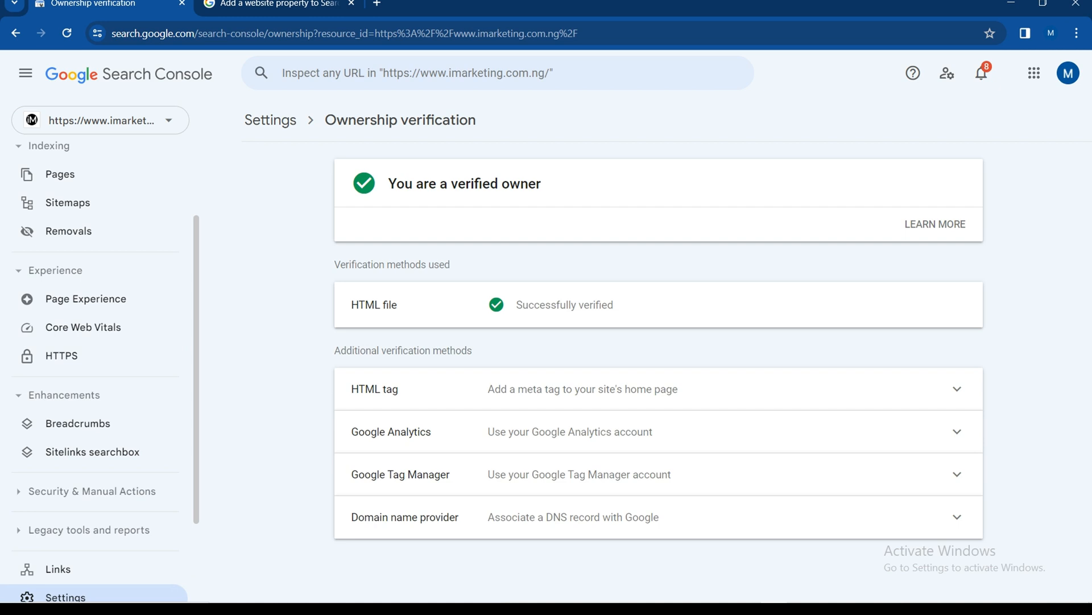
scroll(100, 370, up, 2)
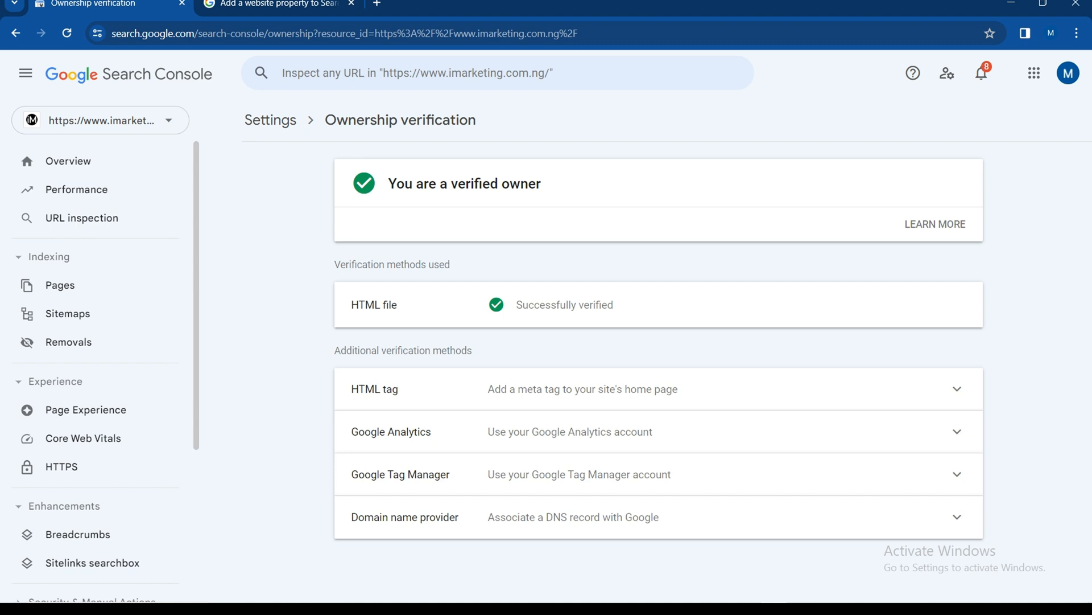
click(68, 313)
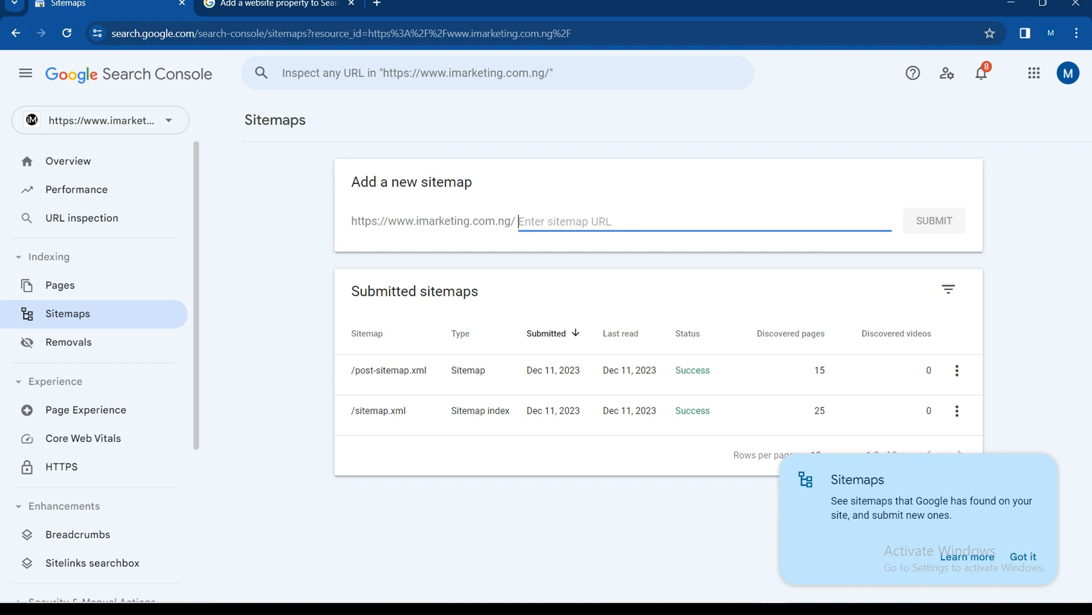
click(1023, 556)
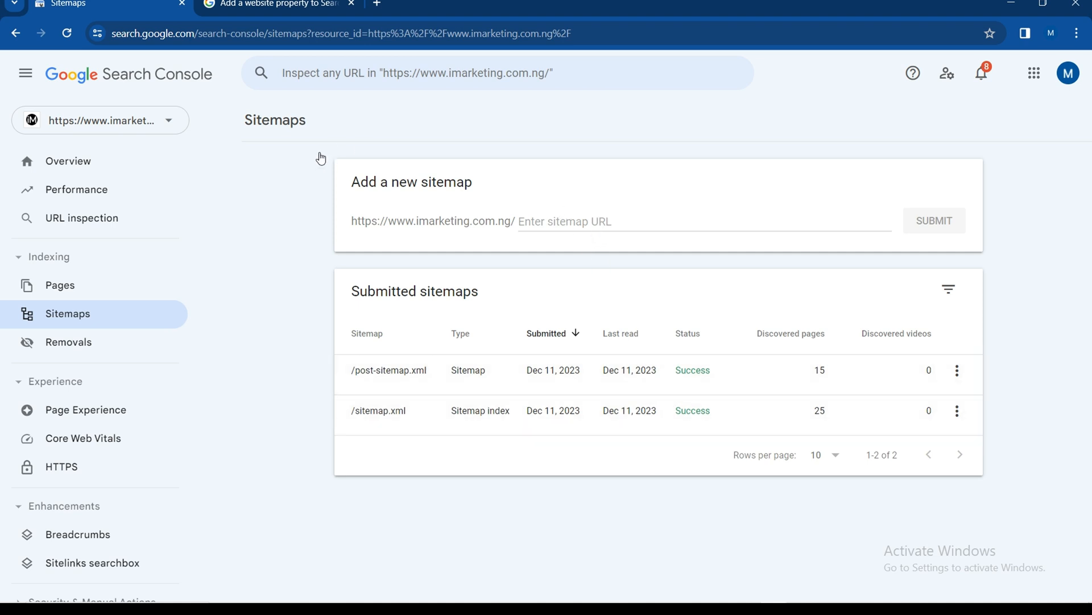
Step: View the property overview and the Page indexing report, and return to the Sitemaps page
click(117, 175)
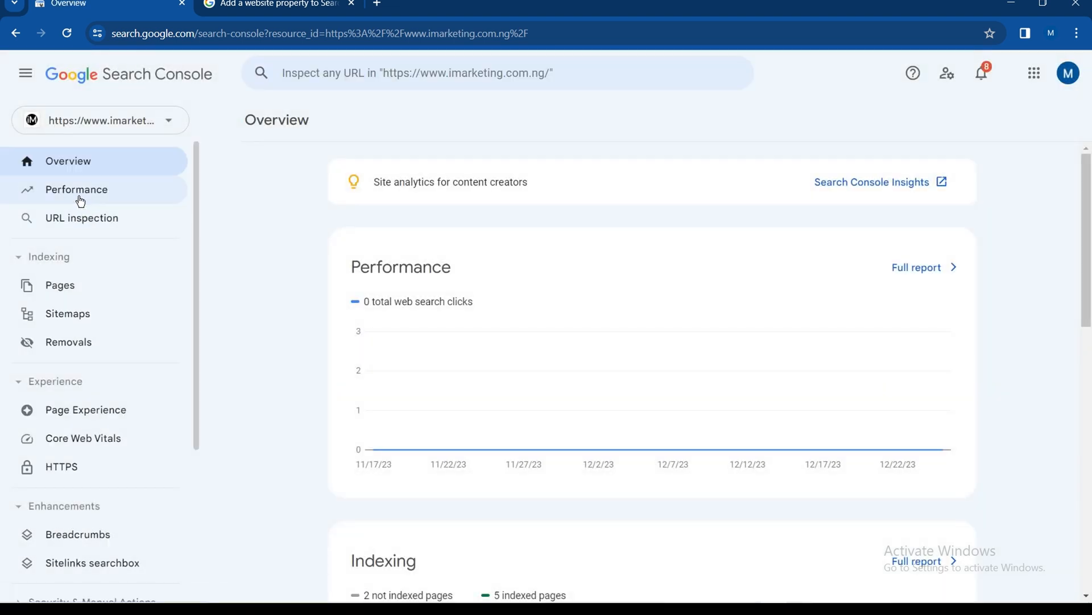
click(60, 295)
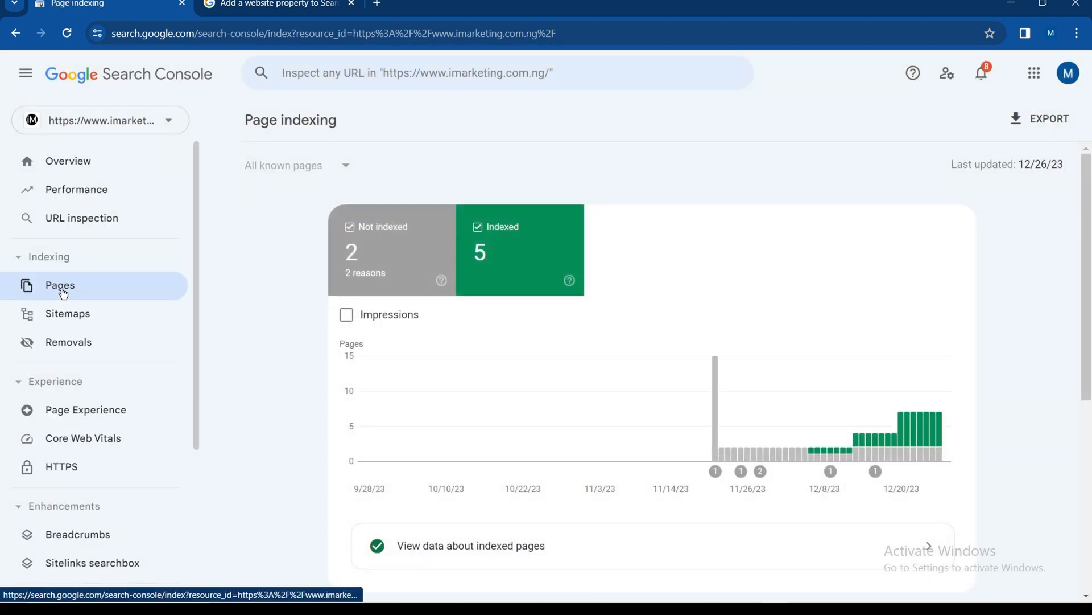
click(61, 321)
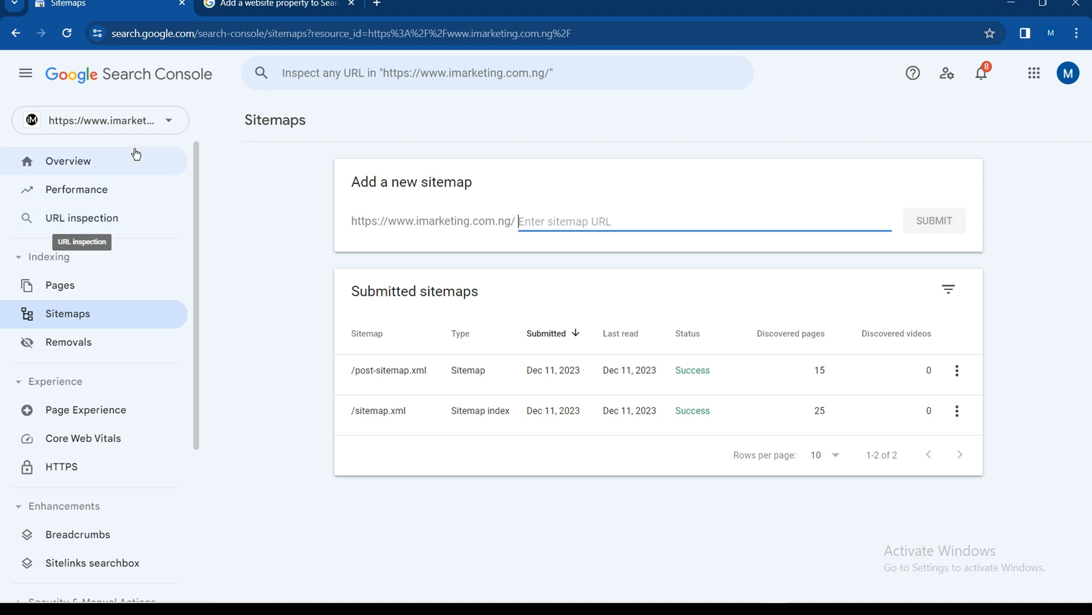
click(103, 223)
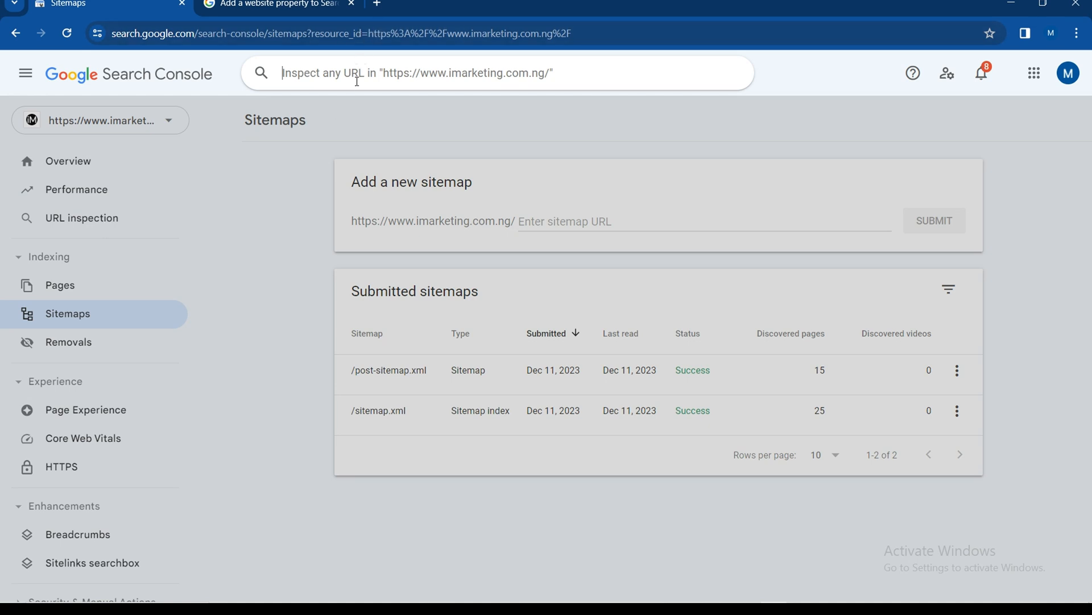
text(www)
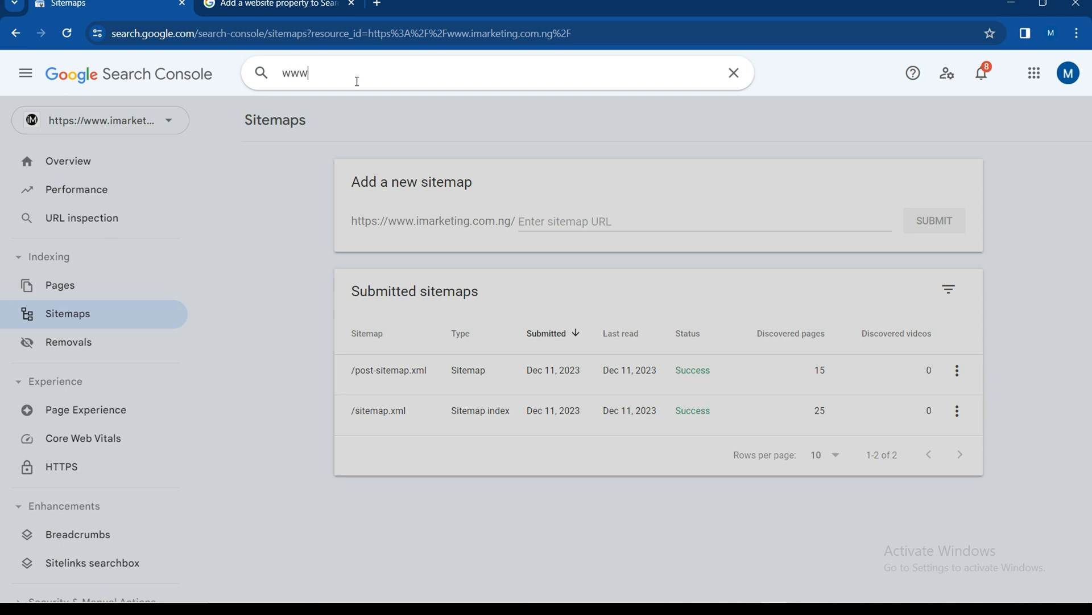
text(.imarktin)
key(BackSpace)
key(BackSpace)
key(BackSpace)
text(eting.com.nh)
key(BackSpace)
text(g)
key(Return)
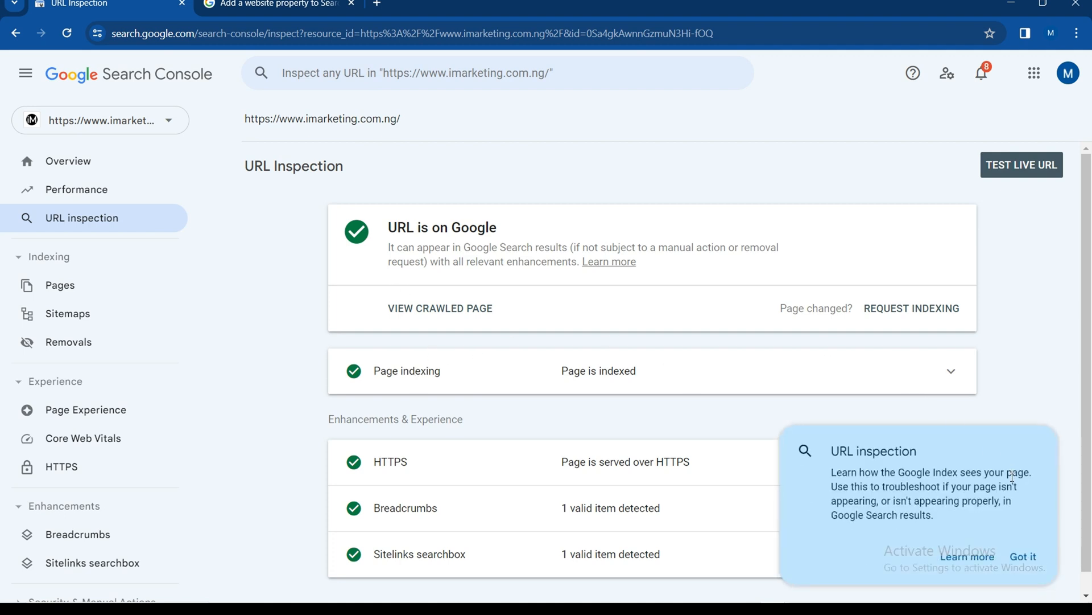
click(1021, 557)
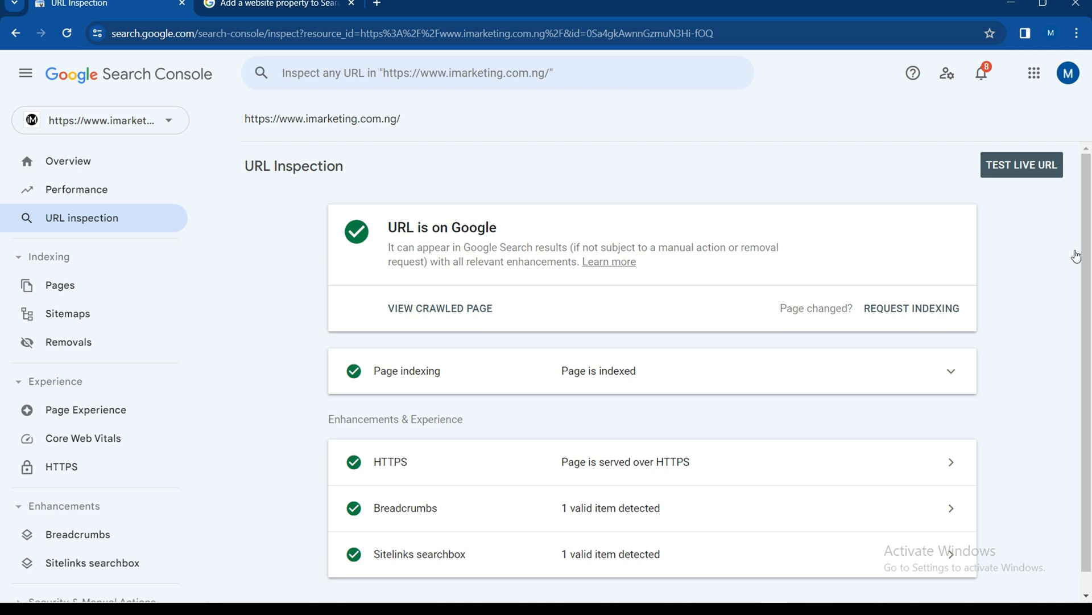
scroll(1086, 284, down, 1)
scroll(1086, 294, up, 1)
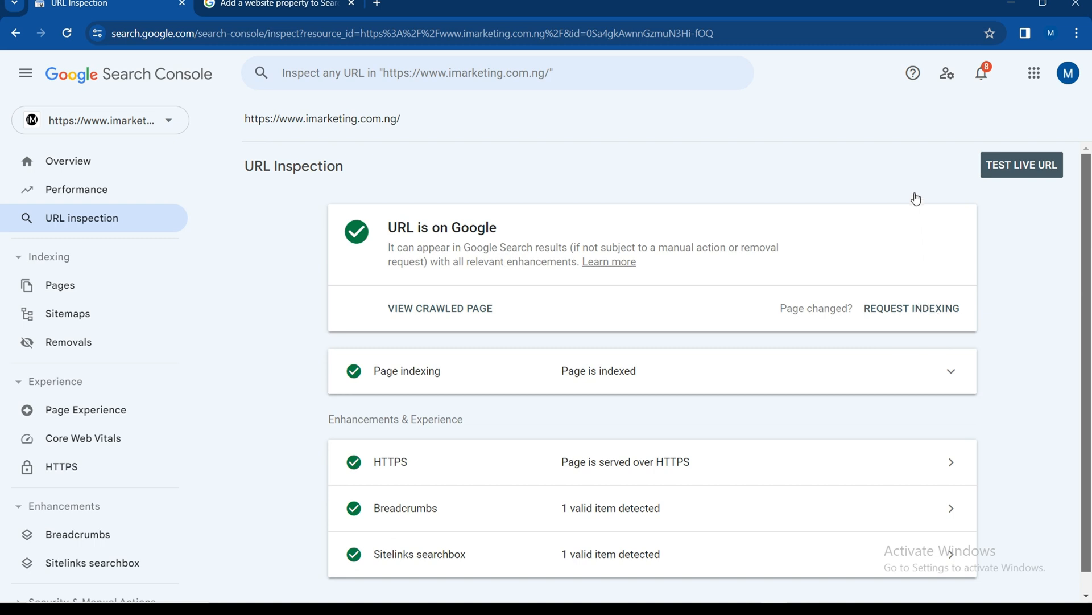
Step: Open the property's Search Console messages, look through them, and close the message list
click(988, 80)
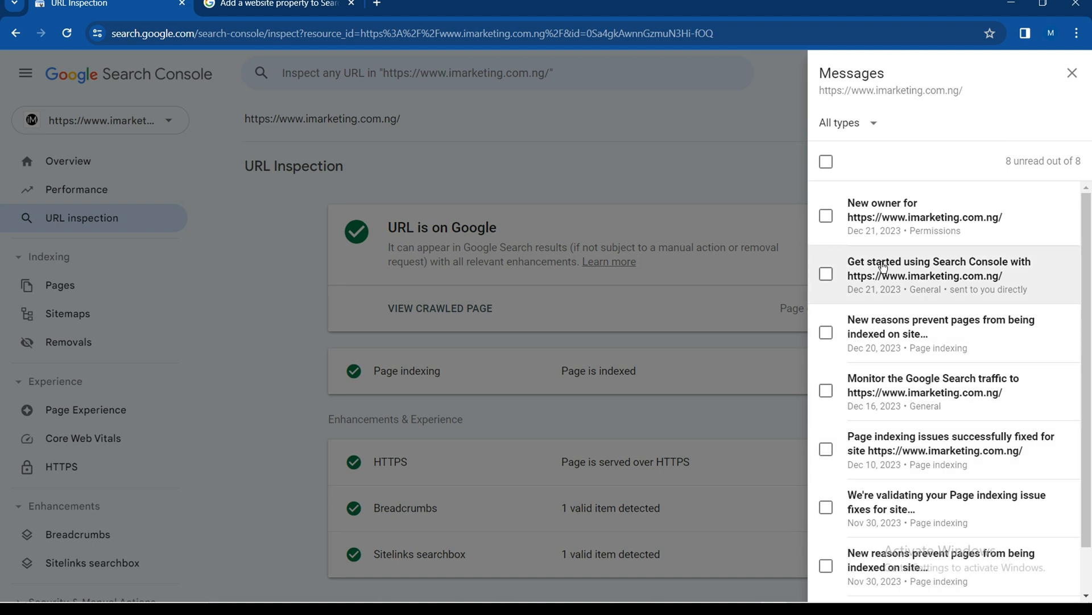
click(771, 178)
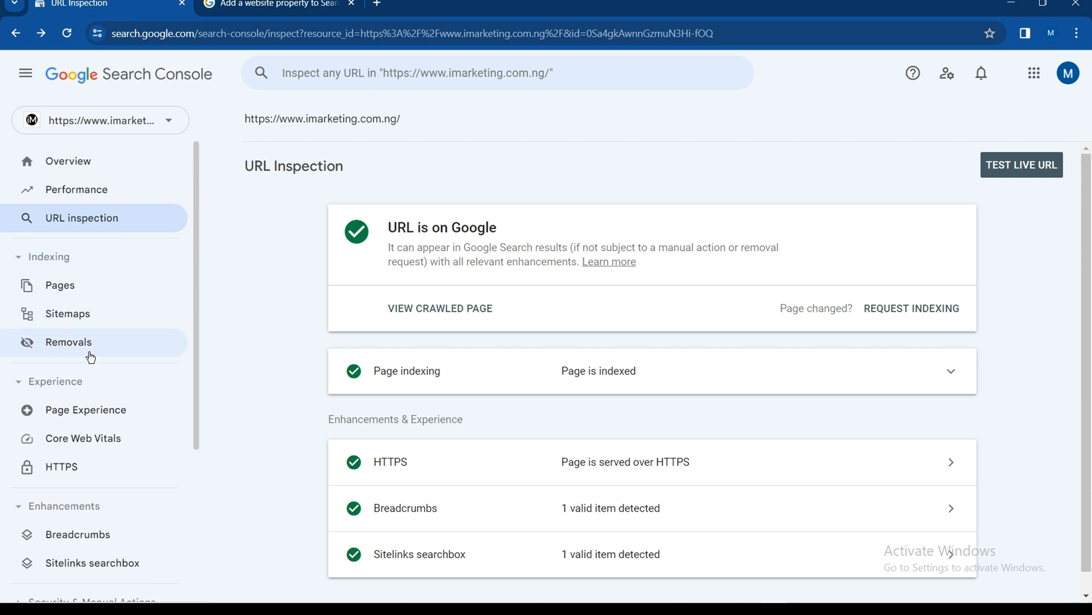
Step: Return to the Sitemaps page to review the submitted sitemaps, and briefly bring up the URL inspection search
click(88, 326)
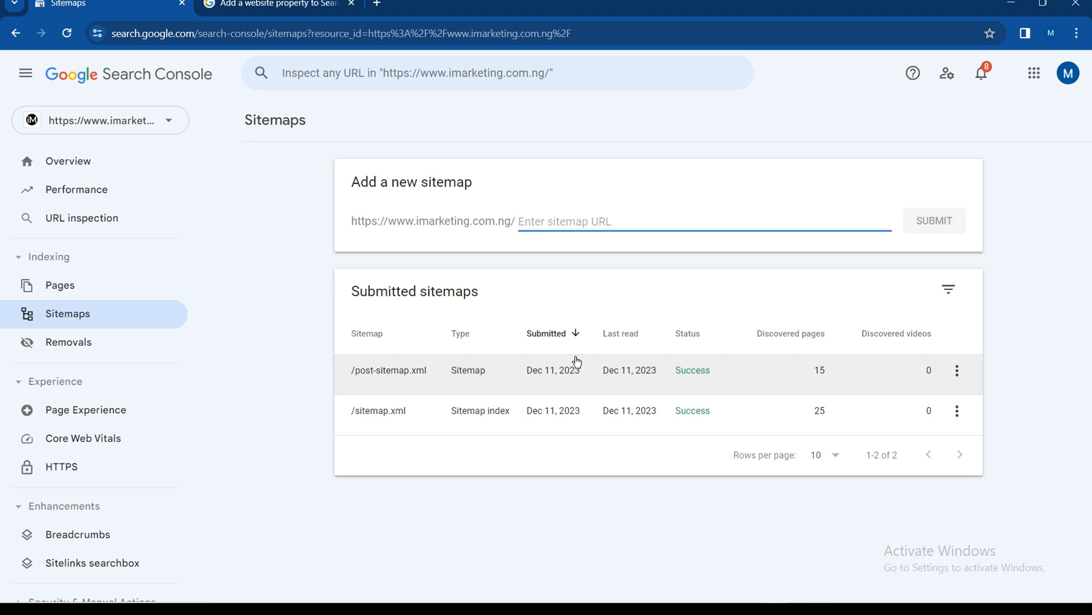
drag(577, 361, 497, 290)
click(335, 308)
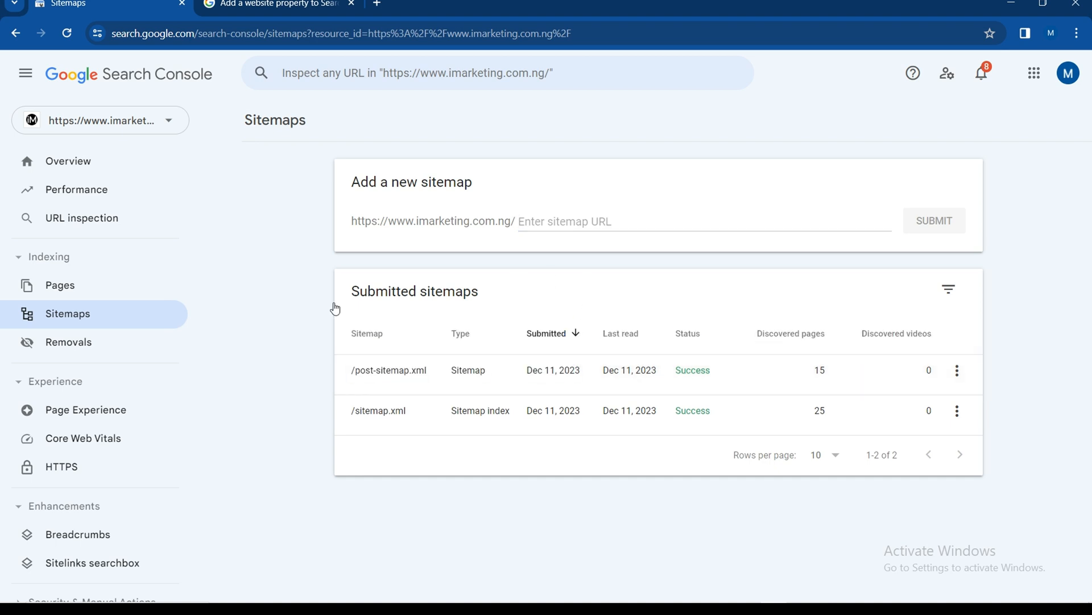
click(159, 227)
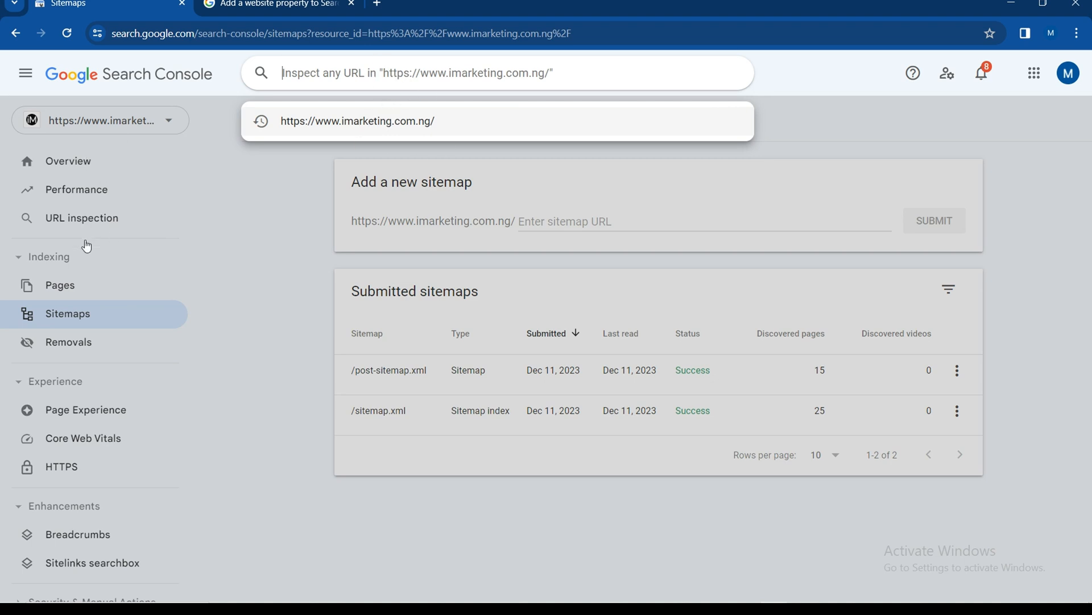
click(116, 219)
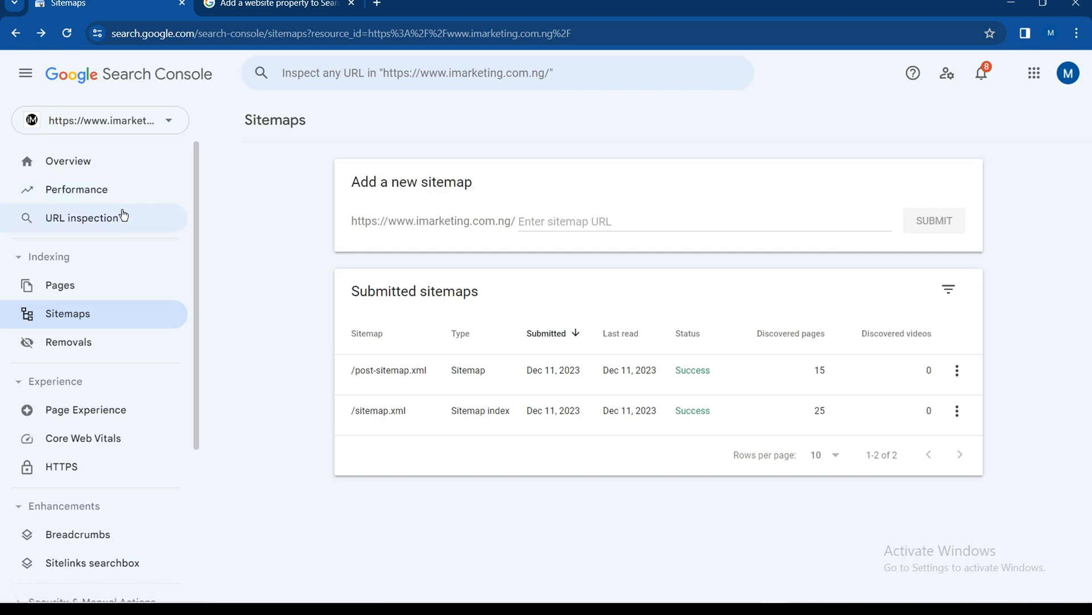
Step: Open the property's Performance report and examine its clicks and impressions chart down to the queries table
click(115, 194)
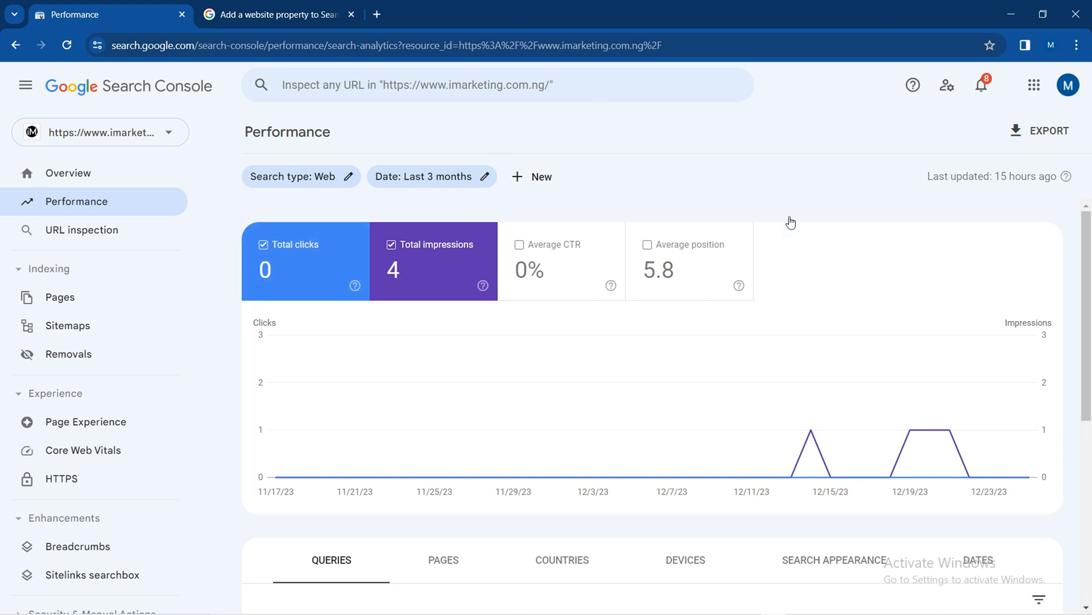
right_click(1089, 282)
click(1088, 261)
drag(1088, 256, 1088, 374)
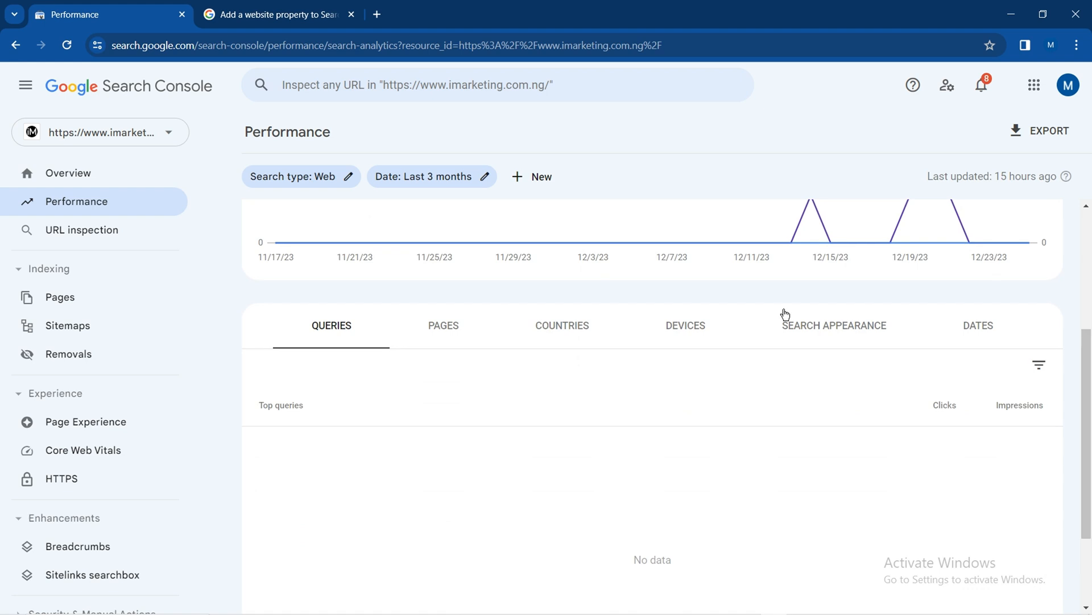
Step: Review the performance breakdowns by pages, countries, devices, search appearance and dates, and return to the queries breakdown
click(442, 332)
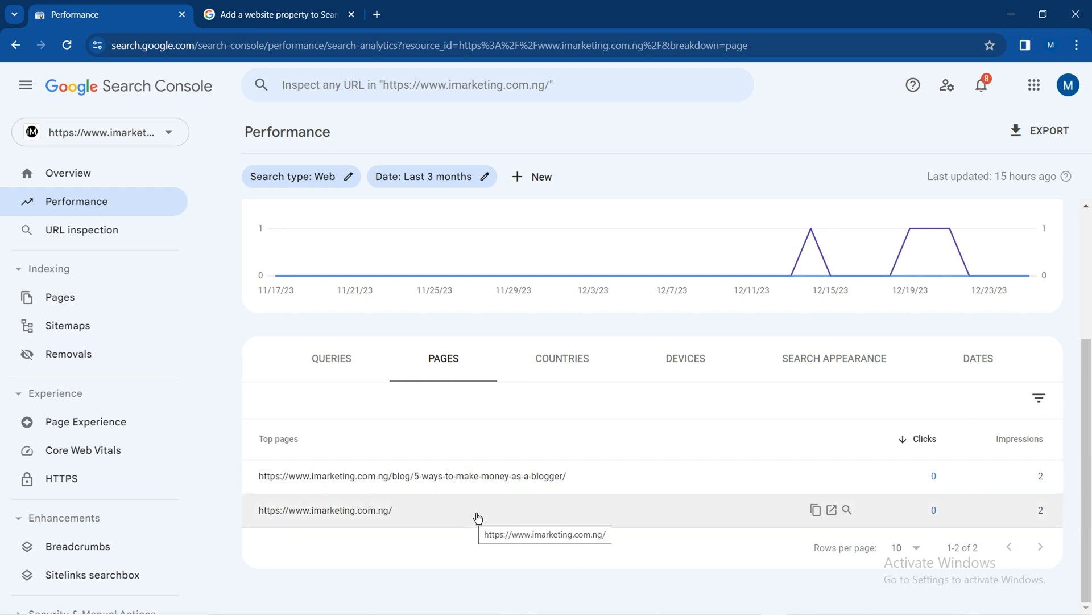
click(576, 357)
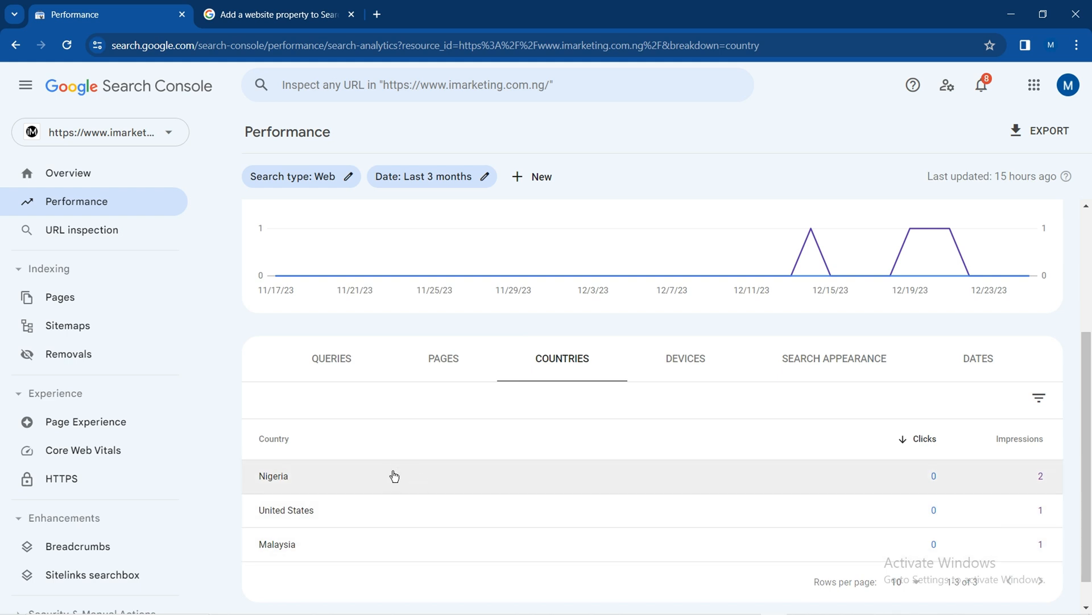
click(690, 370)
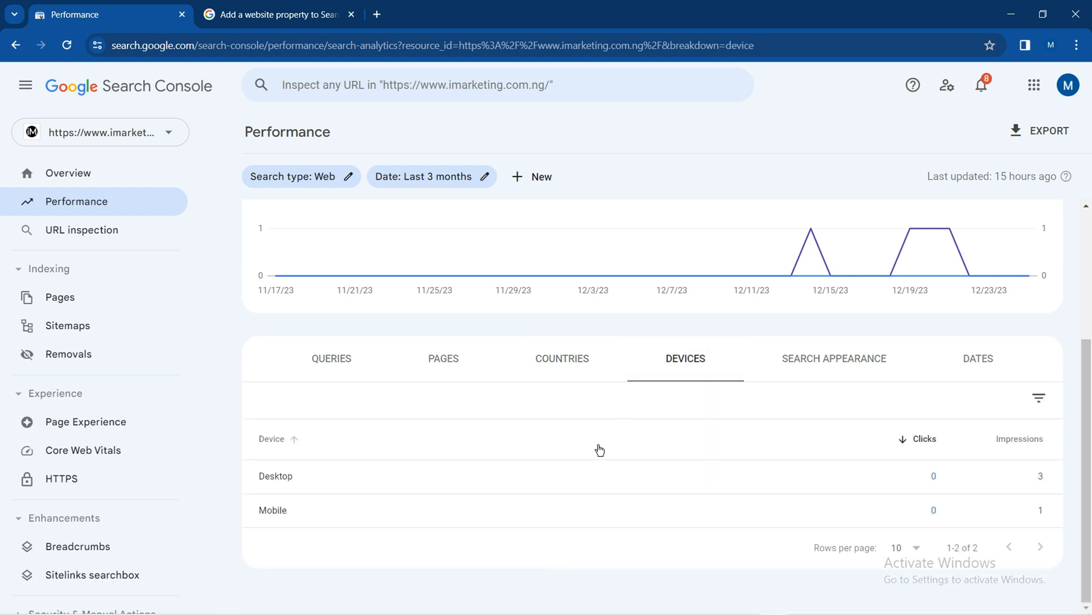
click(811, 367)
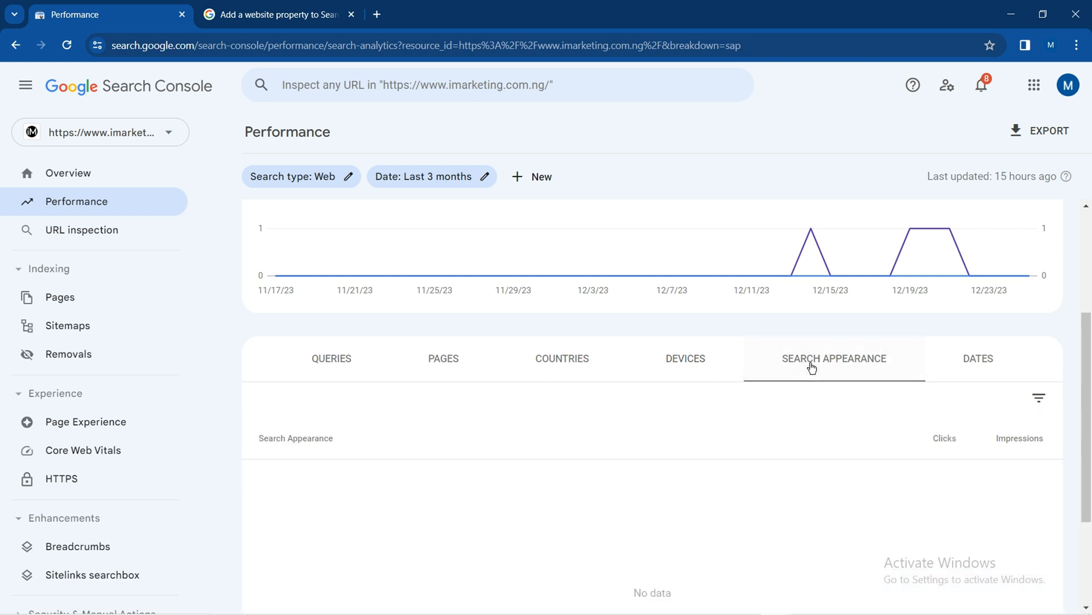
click(982, 366)
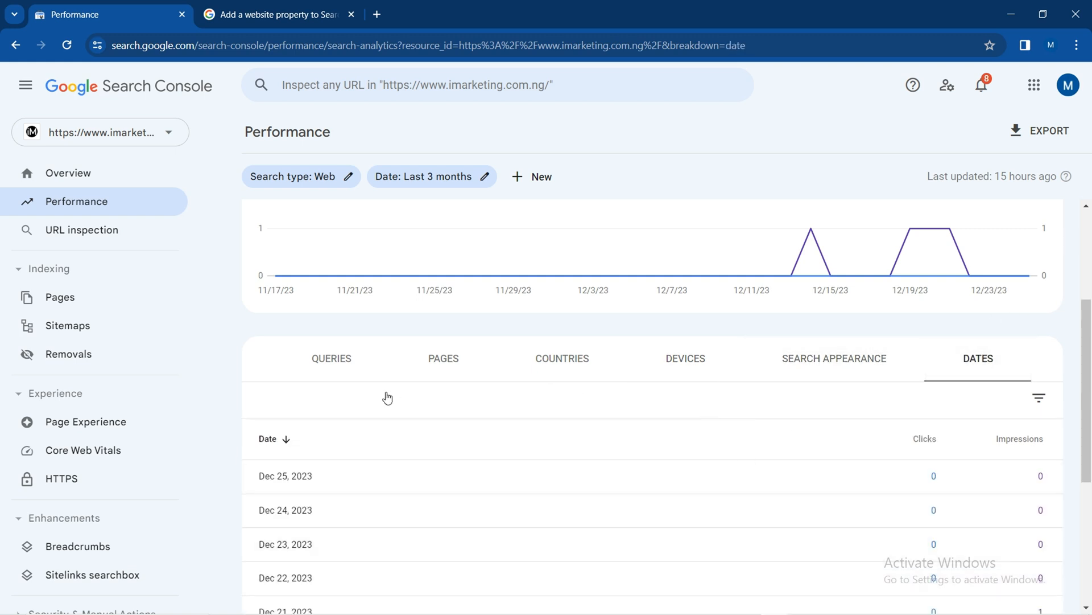
click(339, 367)
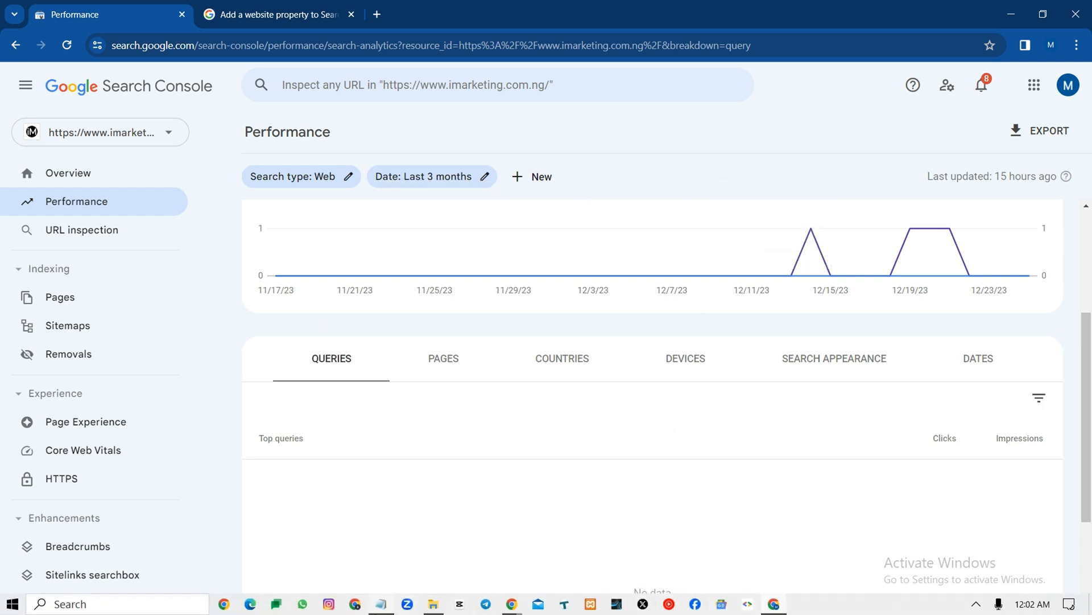
Step: Switch to the browser window with the article "How to Get Your Website Visible on Google Search" and skim through it
mouse_move(513, 609)
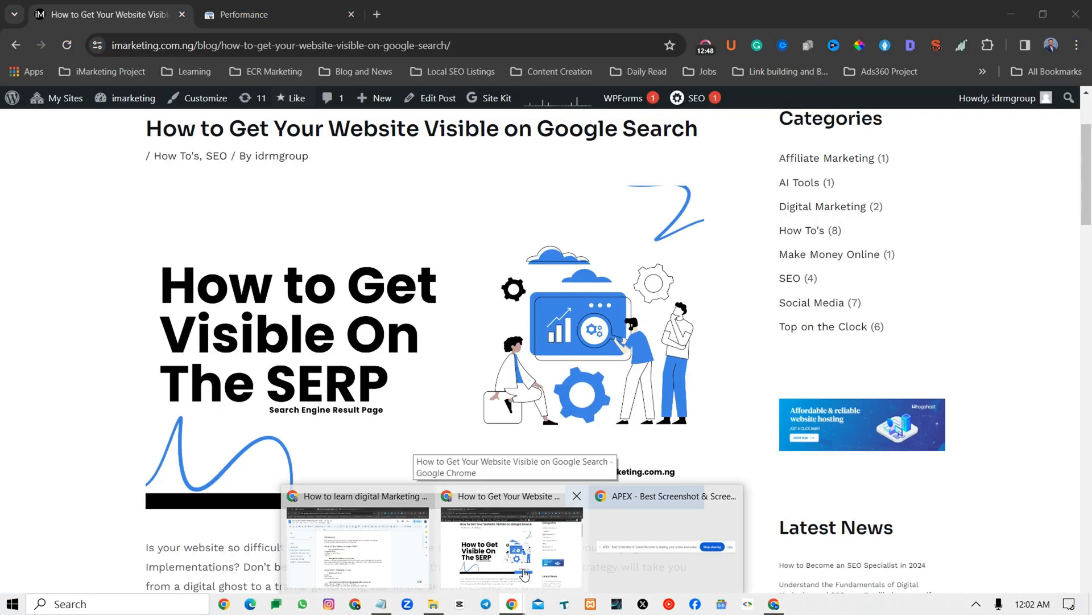
click(524, 528)
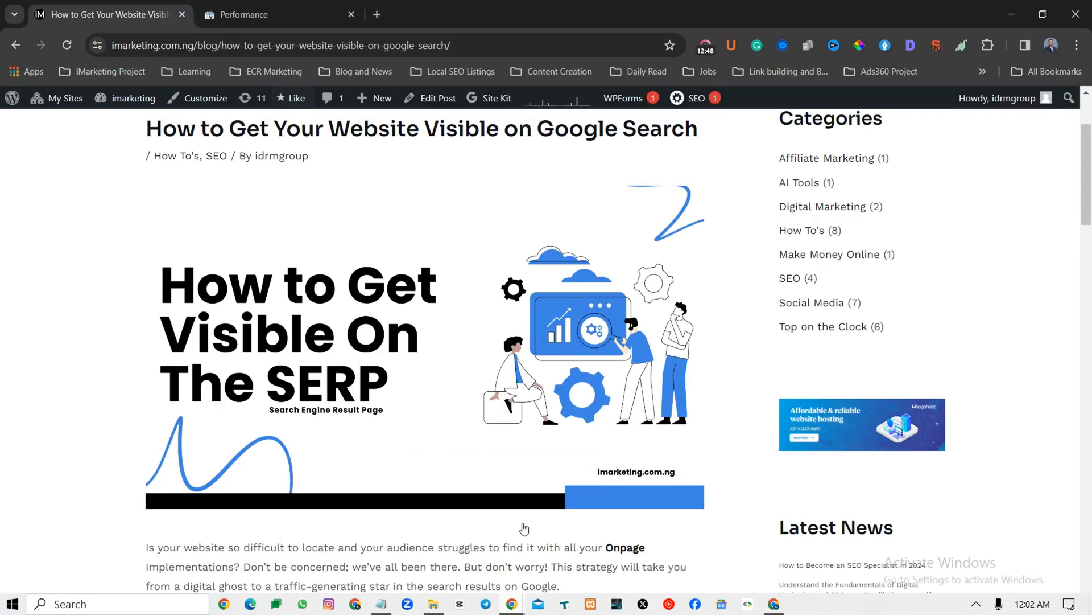
scroll(530, 421, down, 12)
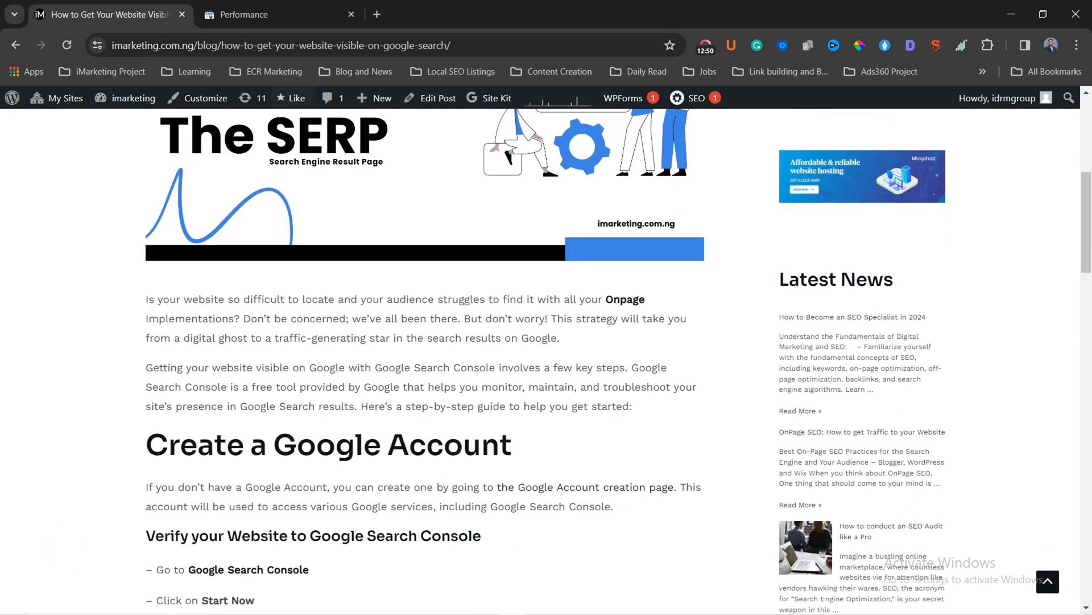
scroll(531, 421, down, 8)
scroll(531, 421, up, 18)
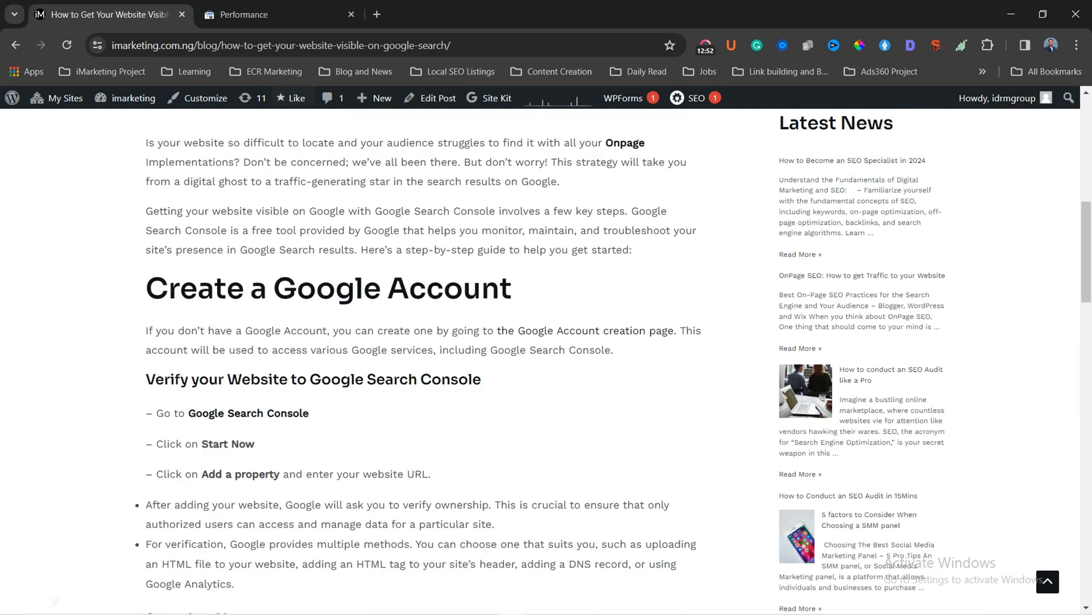
scroll(531, 421, up, 3)
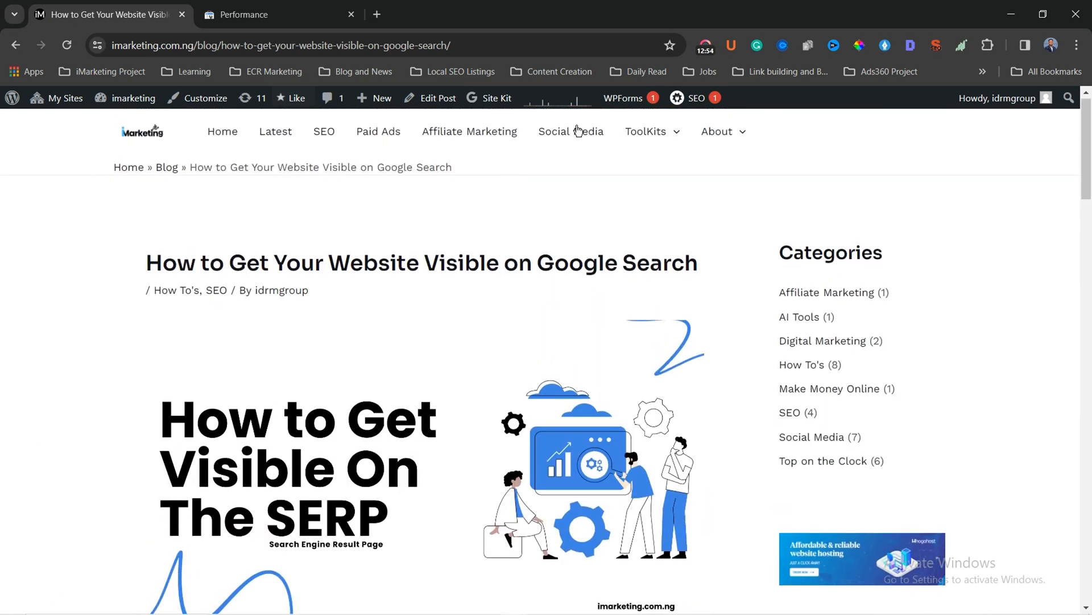